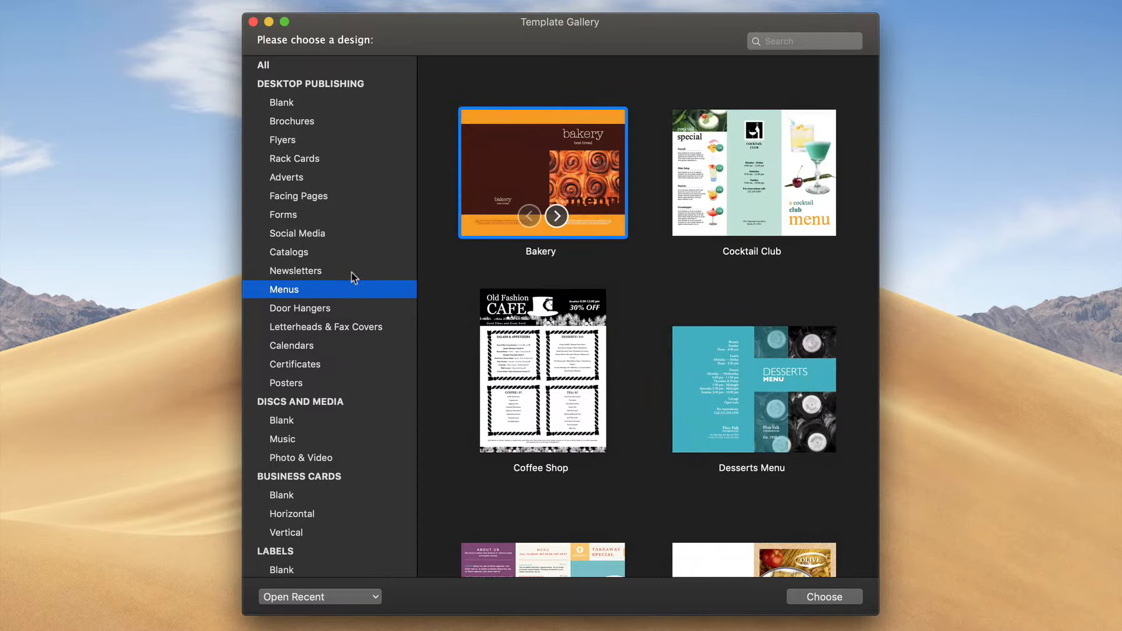
- Browse the template gallery's categories, including newsletters, business cards, labels, My Templates, blank cards and blank discs
click(354, 274)
click(366, 481)
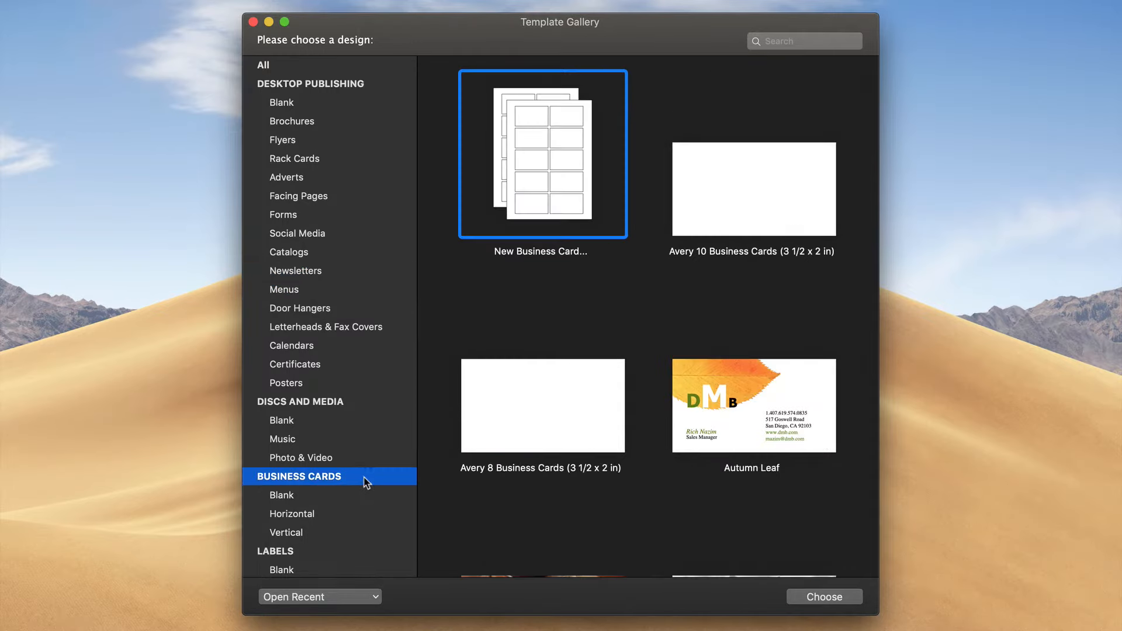
click(366, 551)
scroll(362, 555, down, 6)
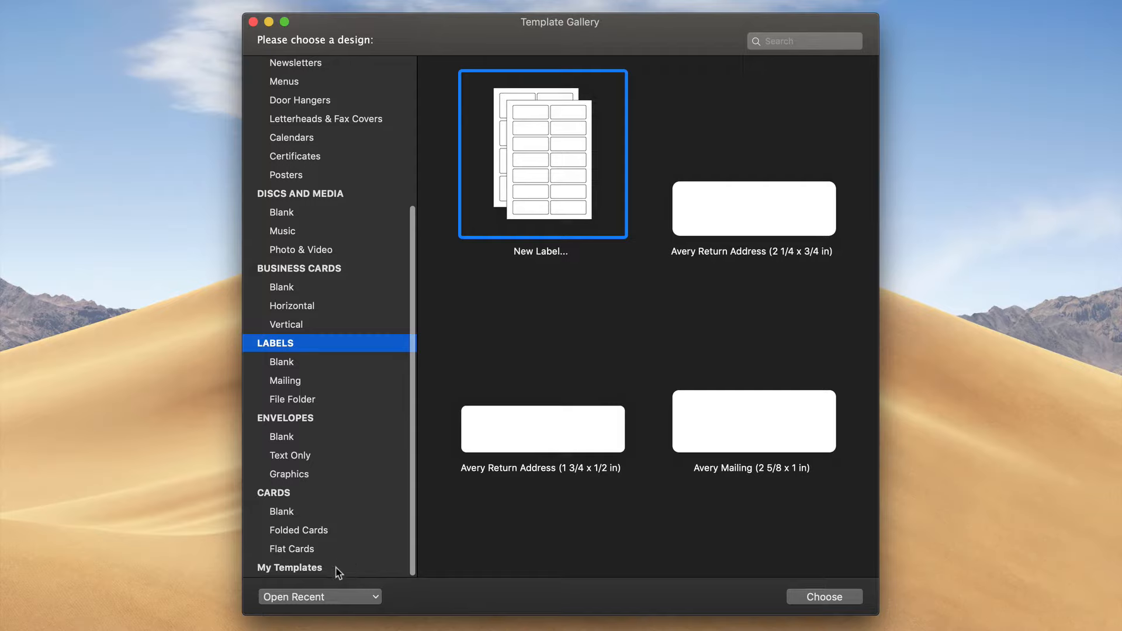
click(336, 570)
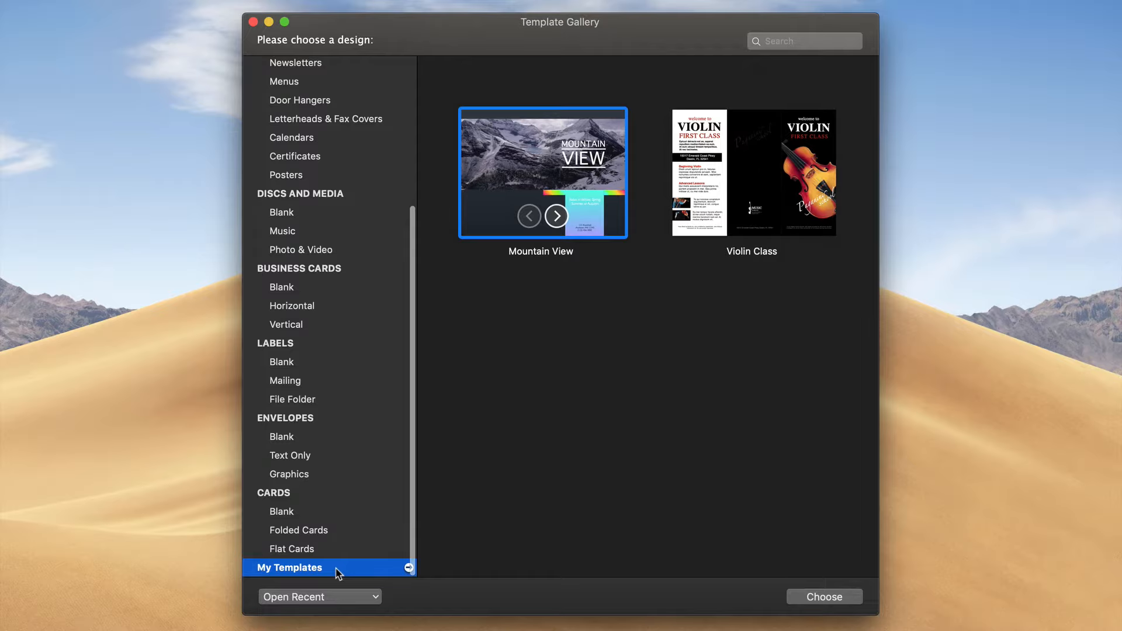
click(346, 514)
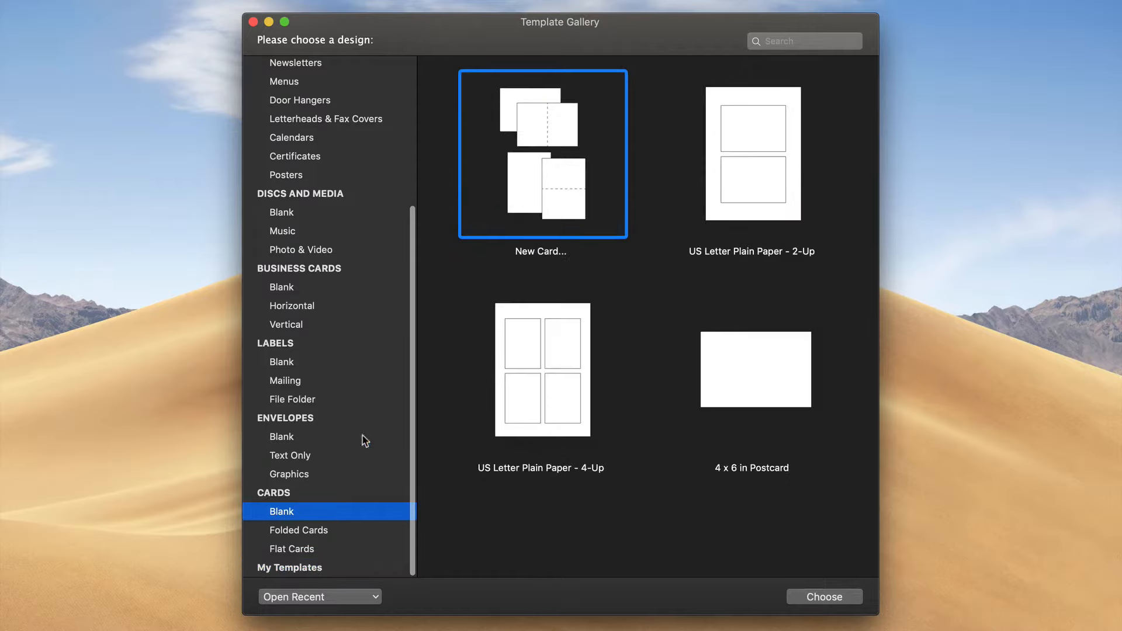
click(371, 287)
click(358, 216)
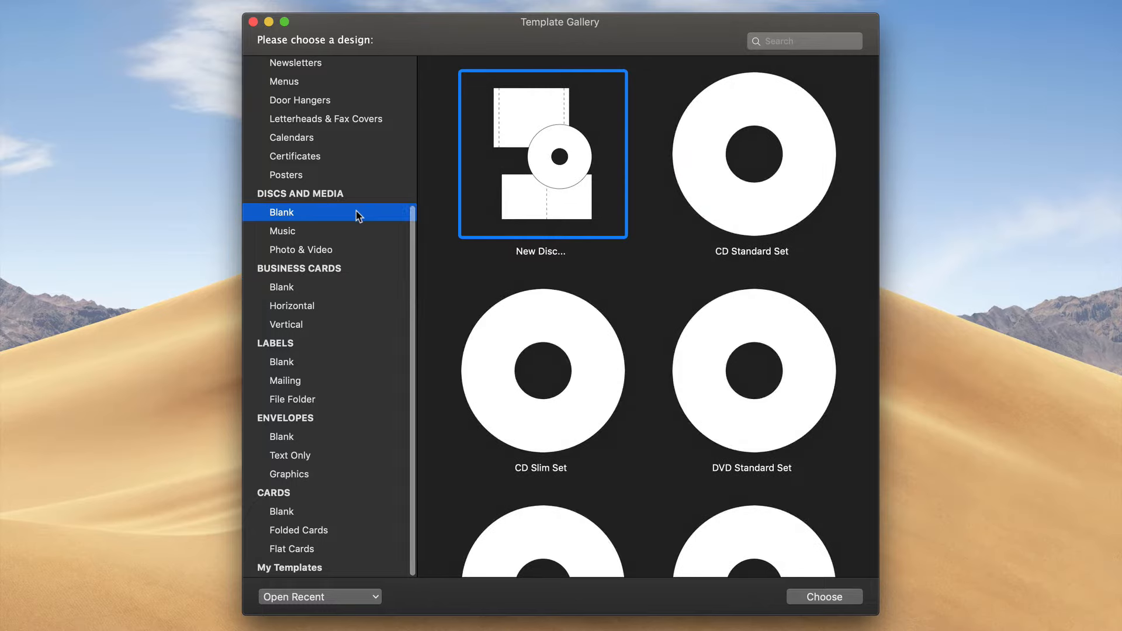
- Create a new document from the Cocktail Club template in the Brochures category
scroll(359, 215, up, 2)
scroll(355, 215, up, 3)
click(345, 122)
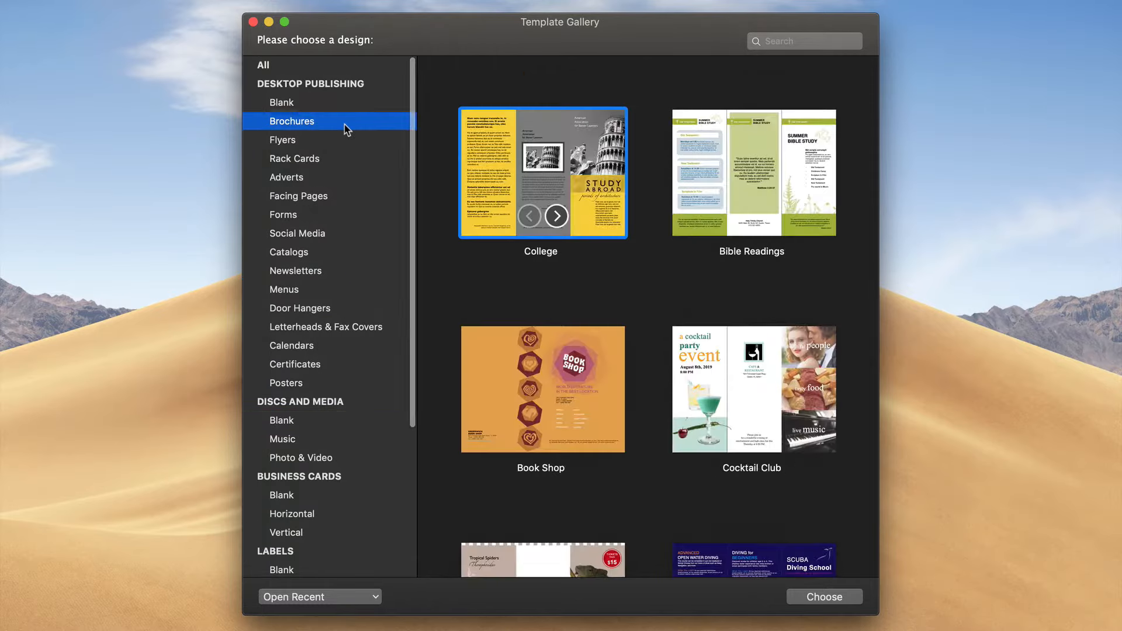
click(759, 407)
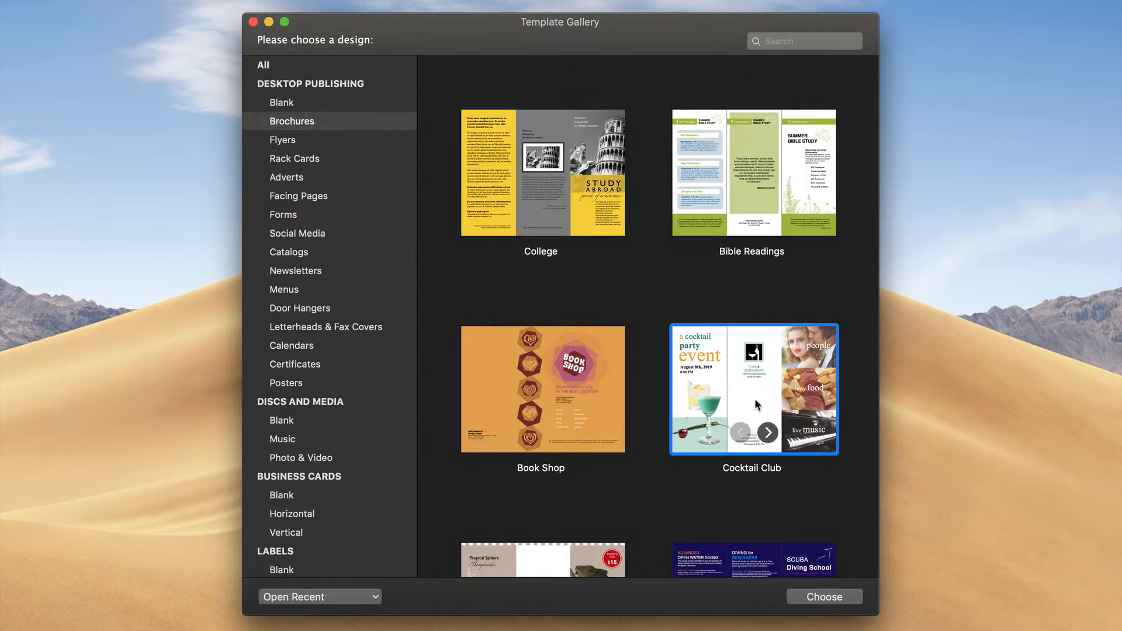
click(813, 601)
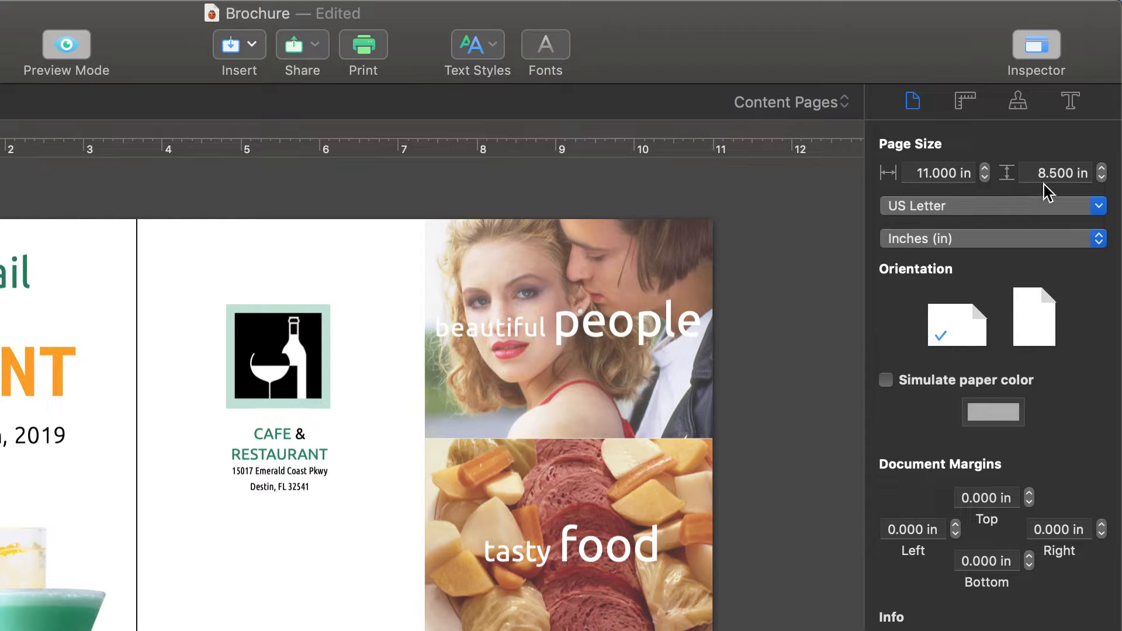
- Review the preset paper sizes for the document, keeping US Letter
click(1095, 208)
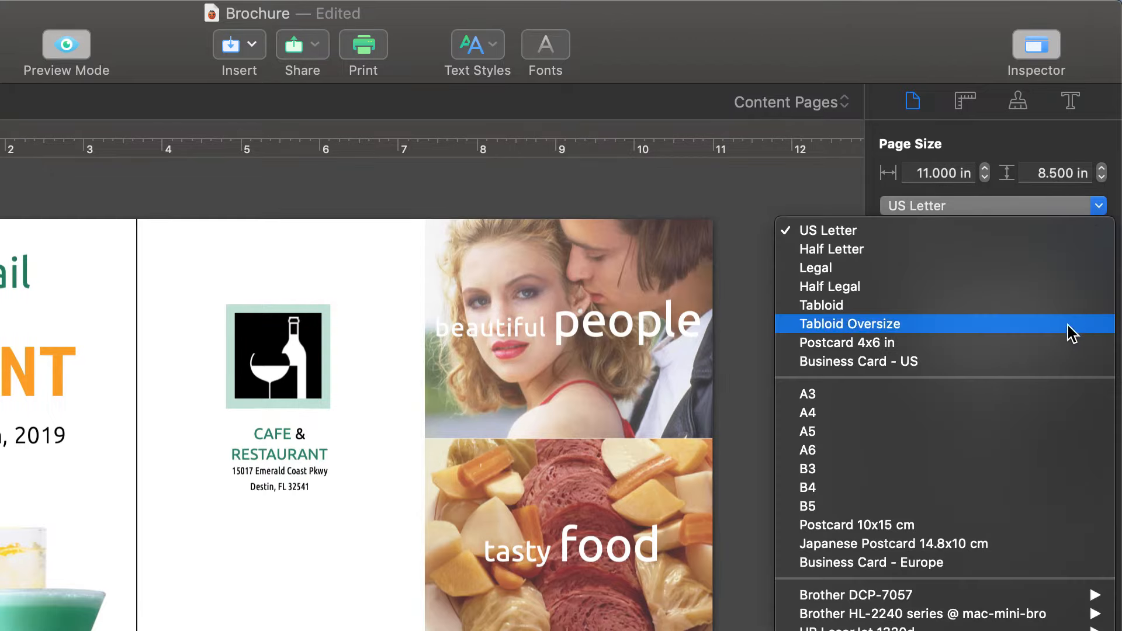
click(1081, 218)
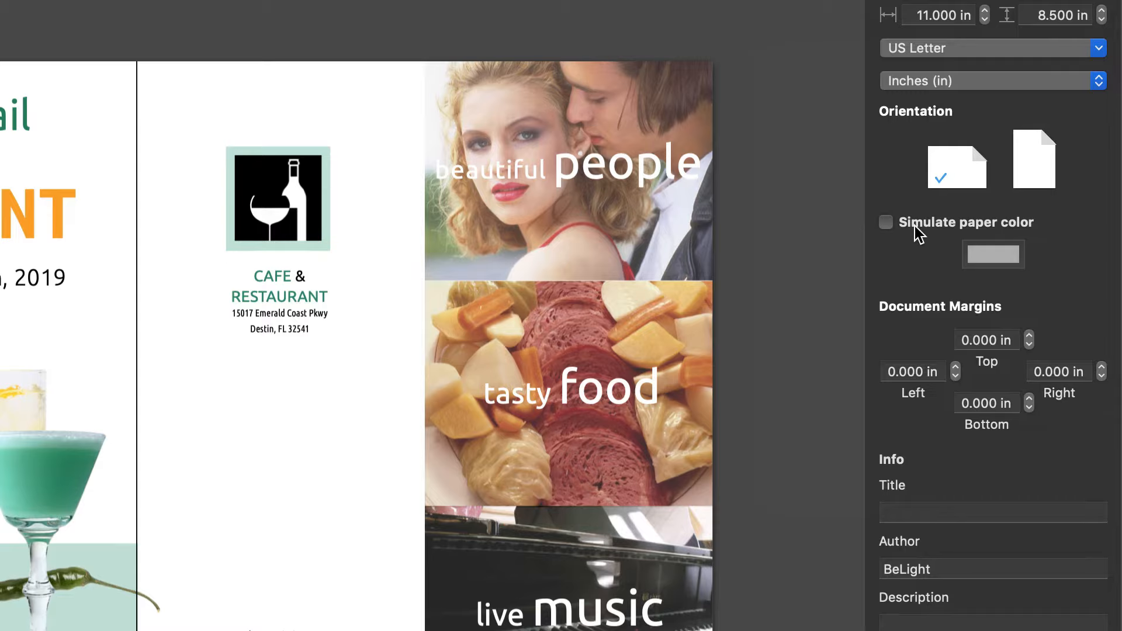
- Simulate a light green paper color for the brochure and turn the simulation off
click(886, 224)
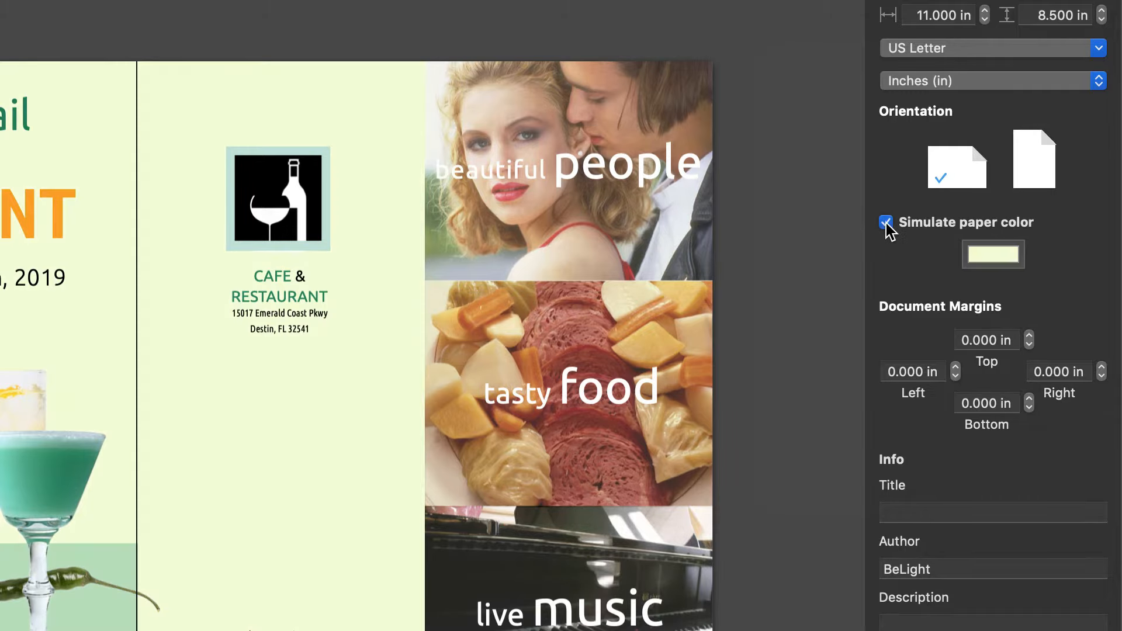
click(996, 258)
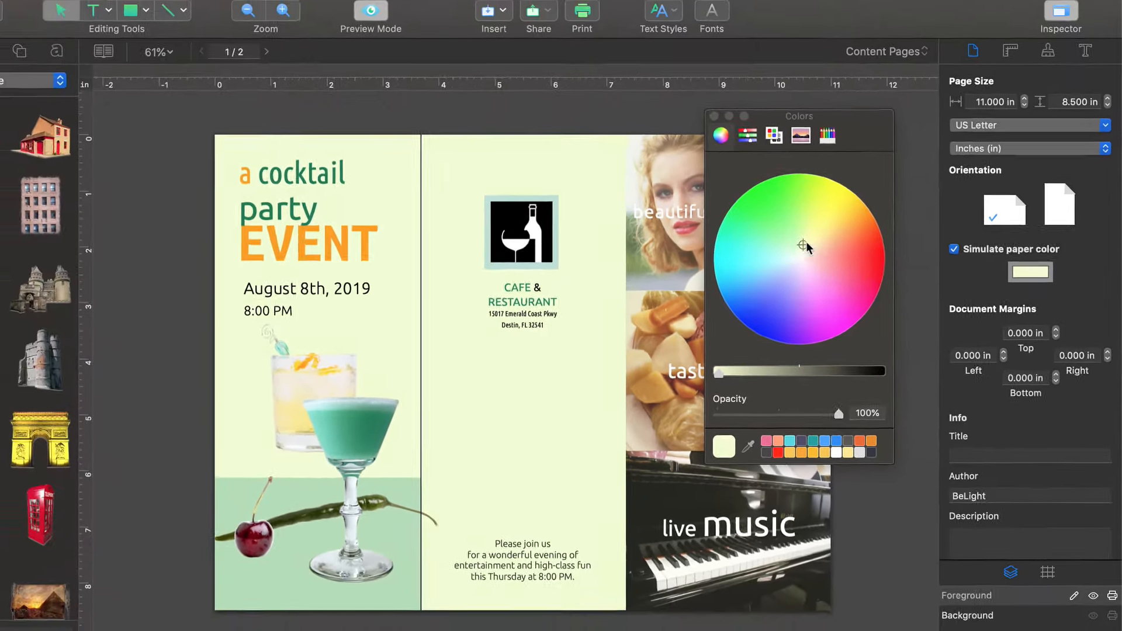
drag(675, 215, 697, 221)
drag(839, 255, 817, 247)
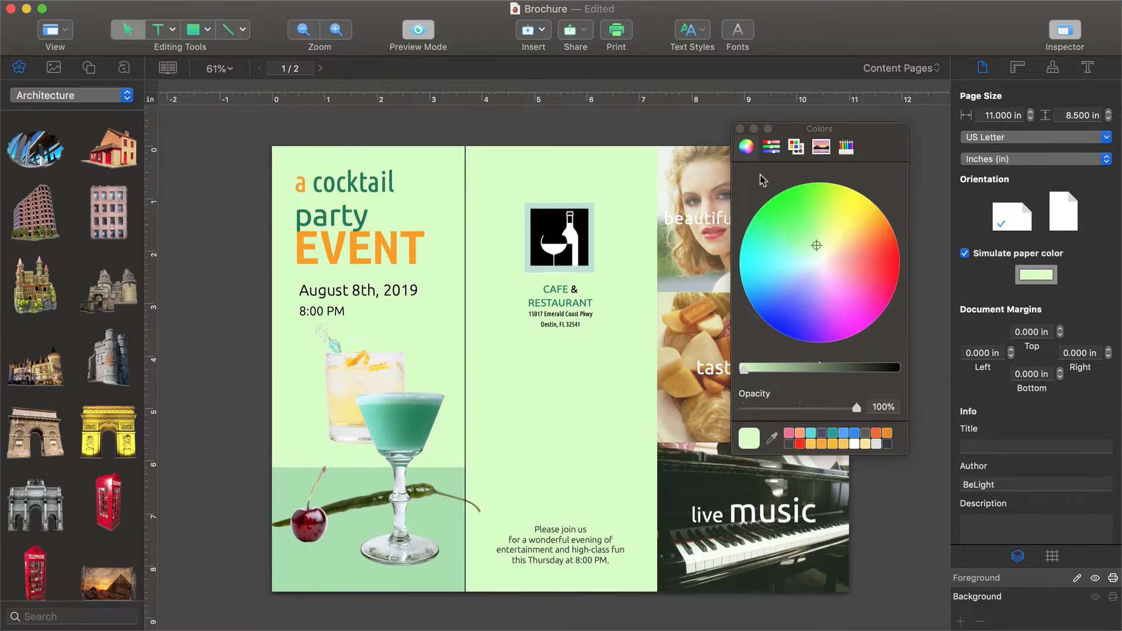
click(740, 129)
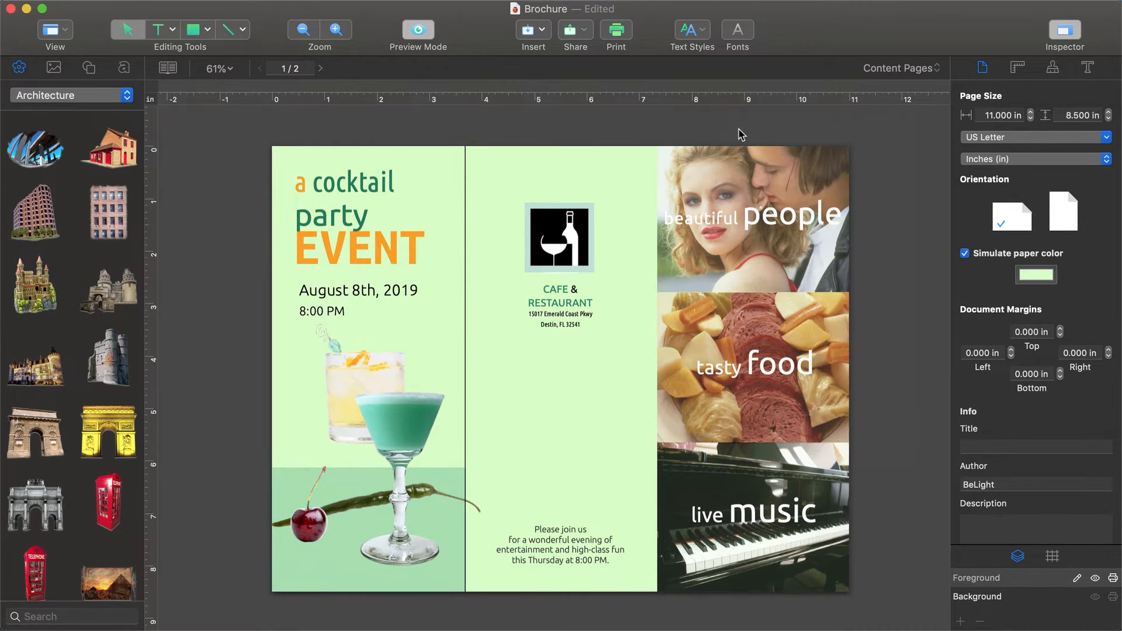
click(964, 253)
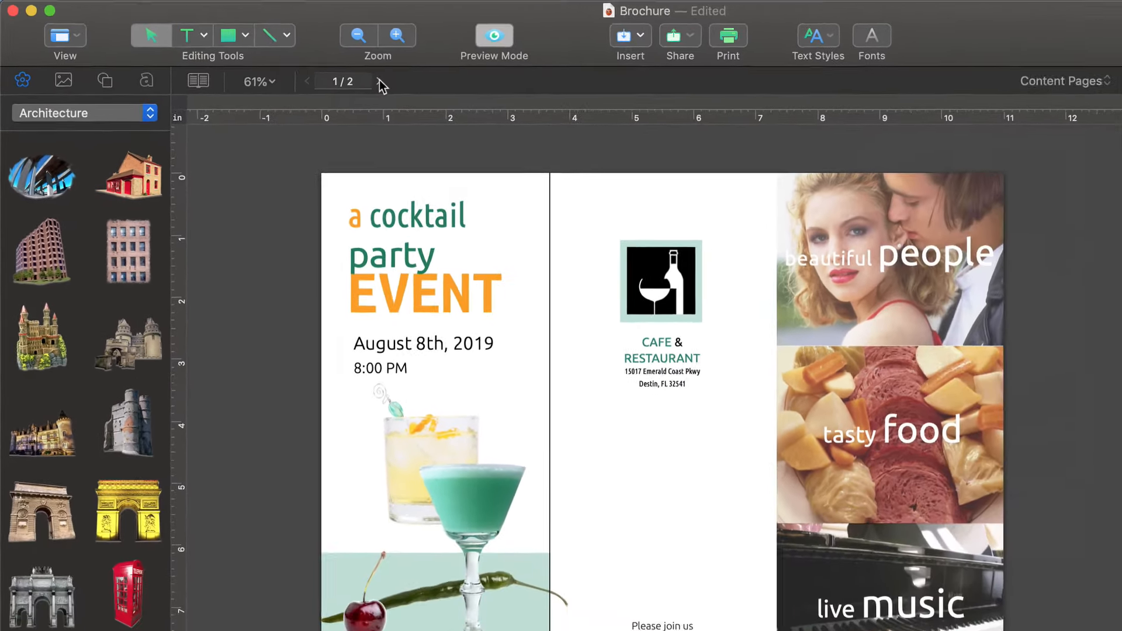
- Display the page thumbnails and check the brochure's second page, returning to the first page
click(481, 103)
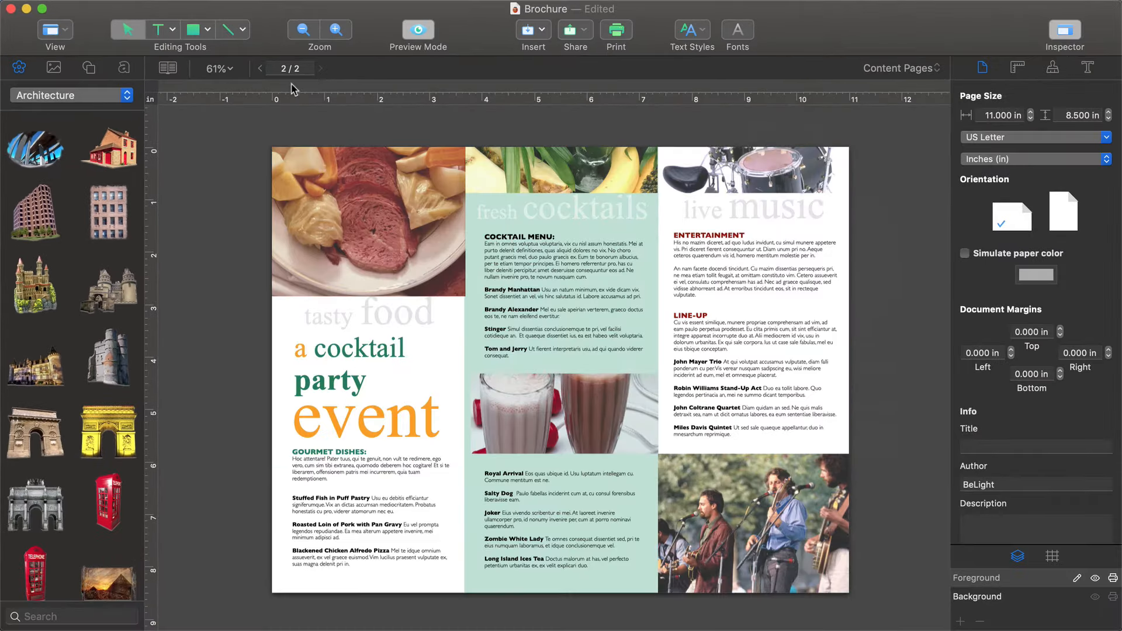
click(260, 70)
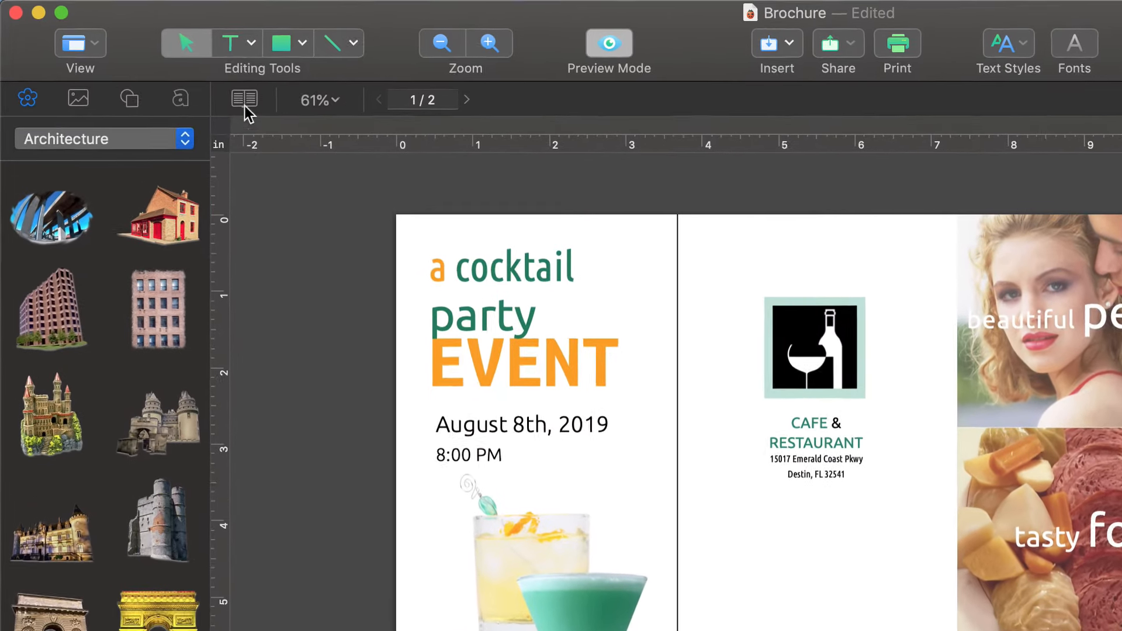
click(251, 102)
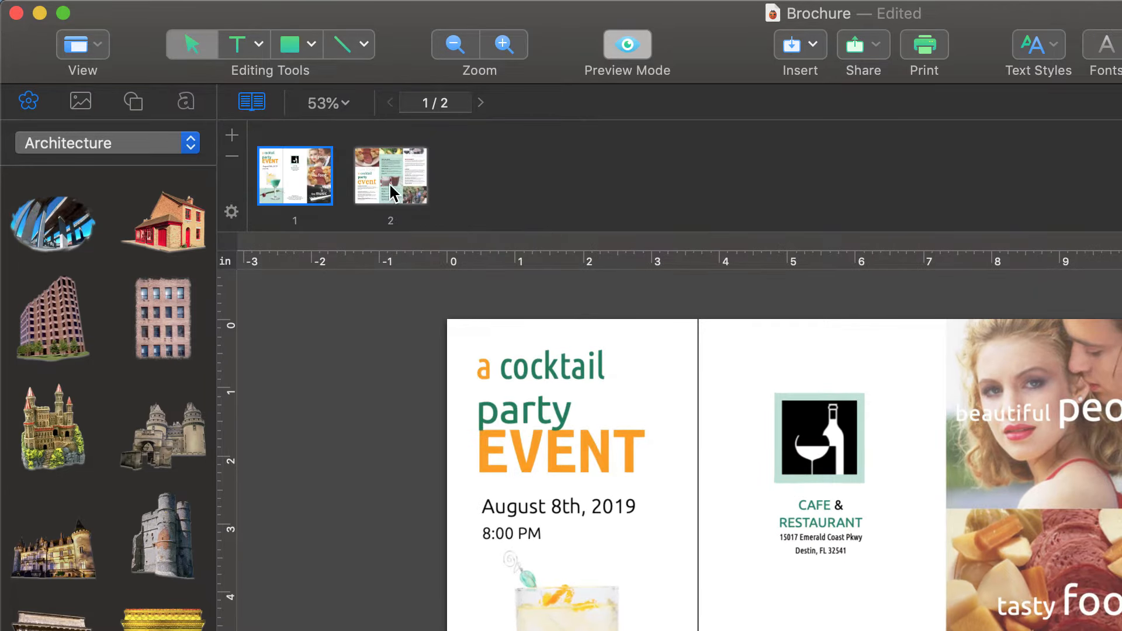
click(393, 189)
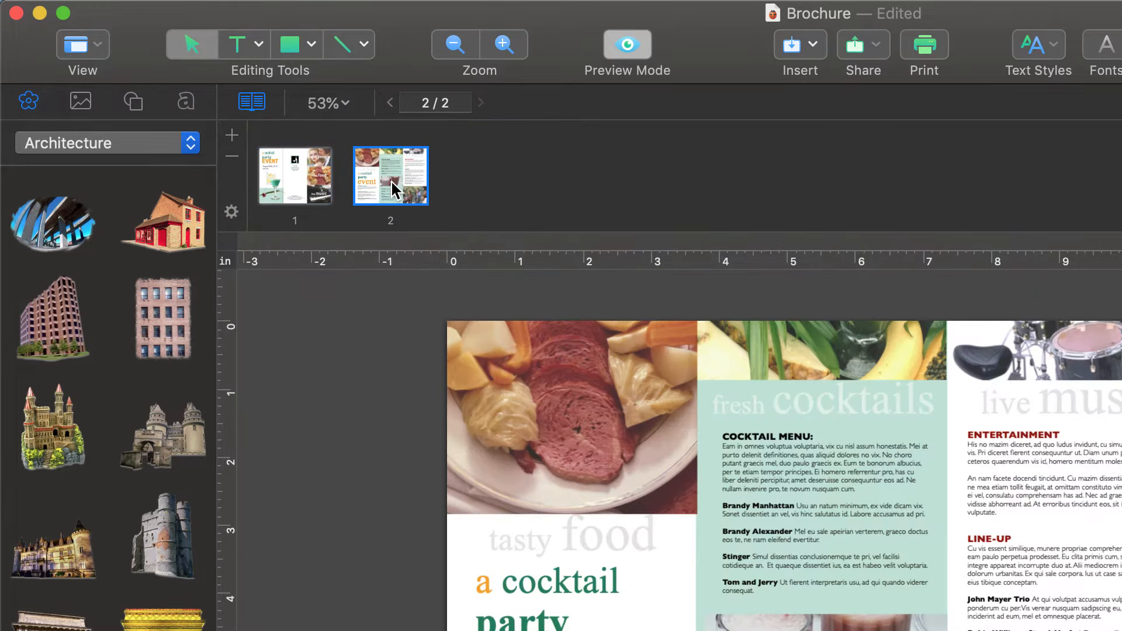
click(291, 190)
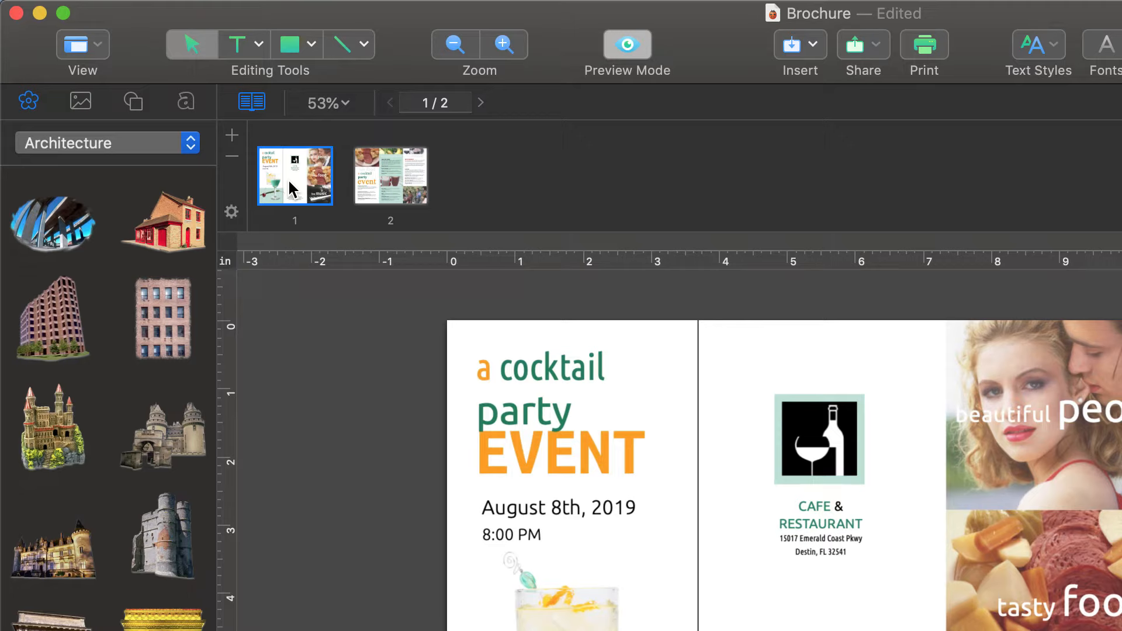
- Add a blank third page to the brochure and delete it
click(235, 139)
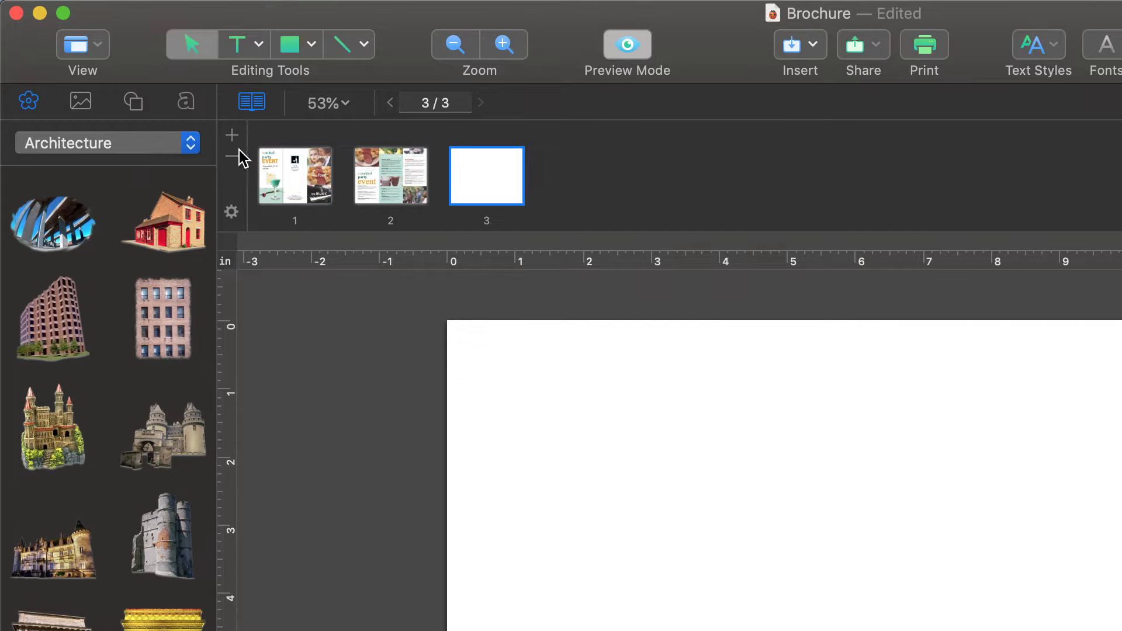
click(236, 156)
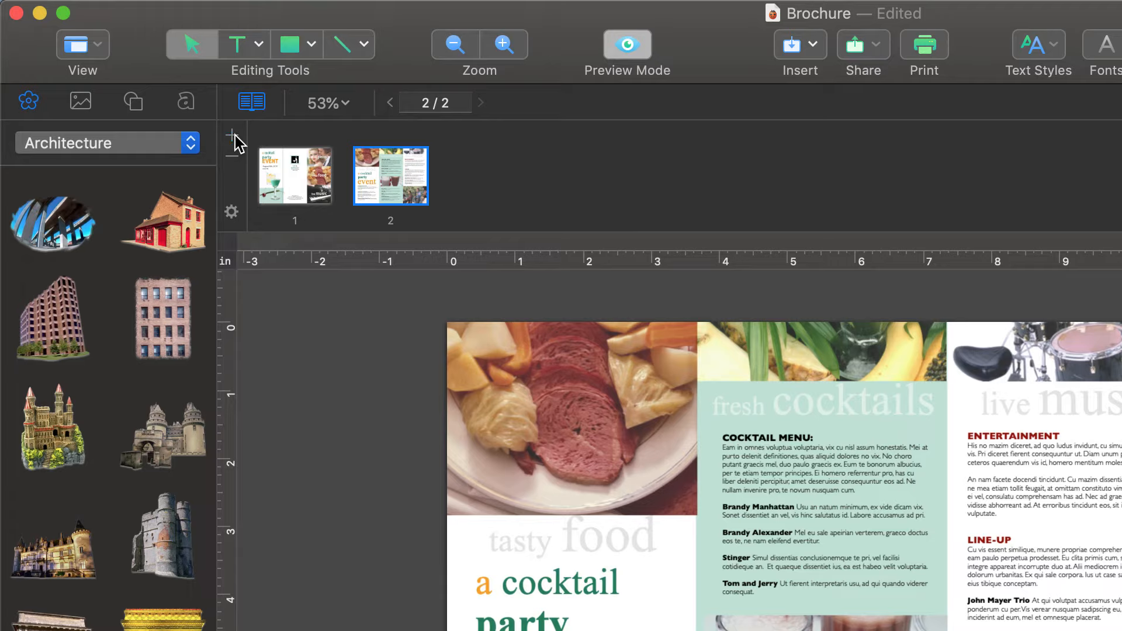
- Add two blank pages after page 2 and move the first of them to the start of the brochure
click(234, 135)
click(234, 136)
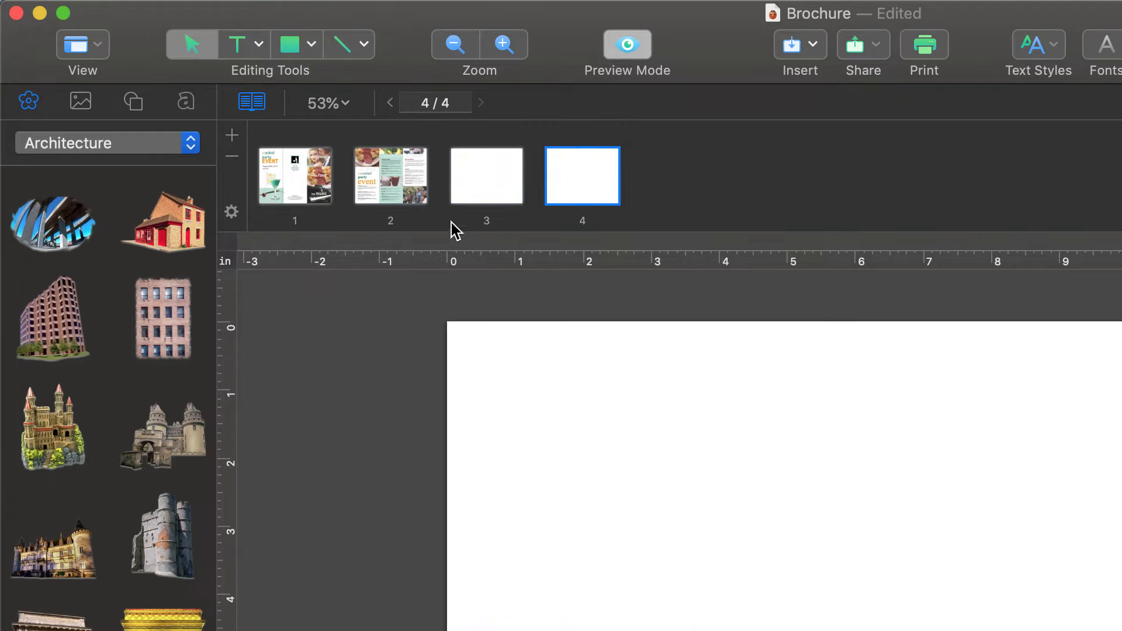
drag(479, 185, 377, 182)
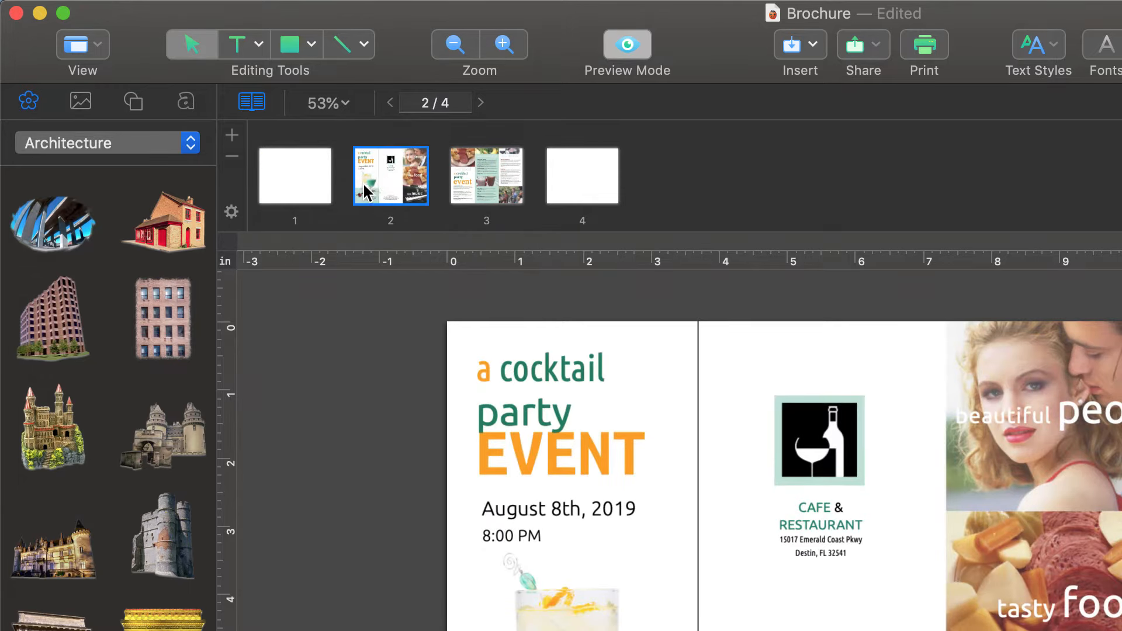
- Select all four page thumbnails together, adding them to the selection one by one
shift+click(310, 186)
super+click(379, 193)
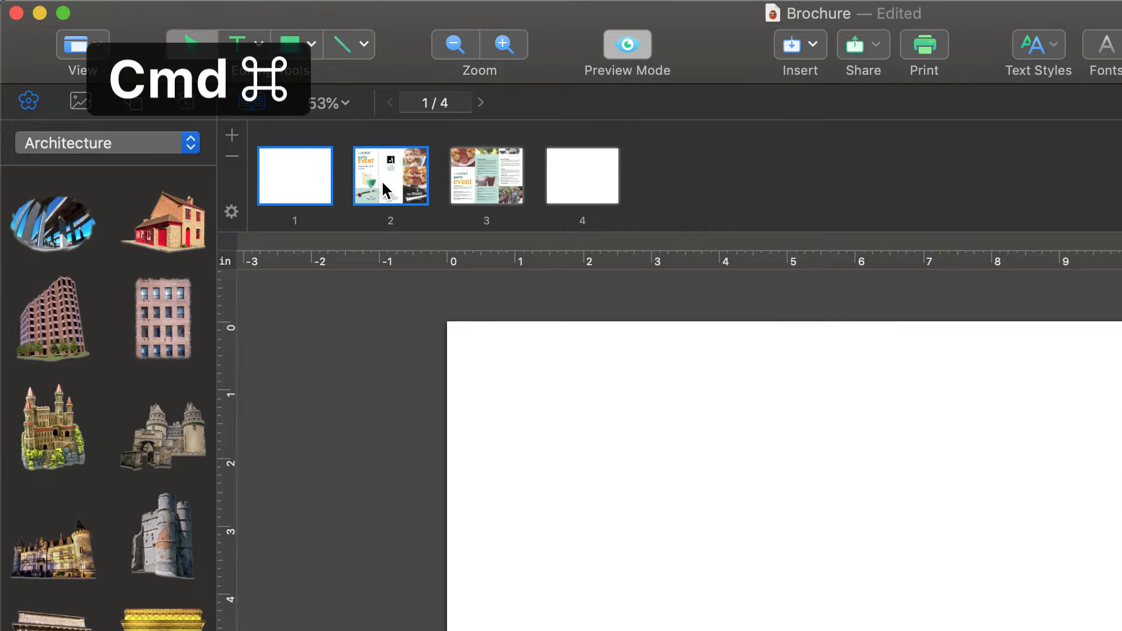
super+click(484, 184)
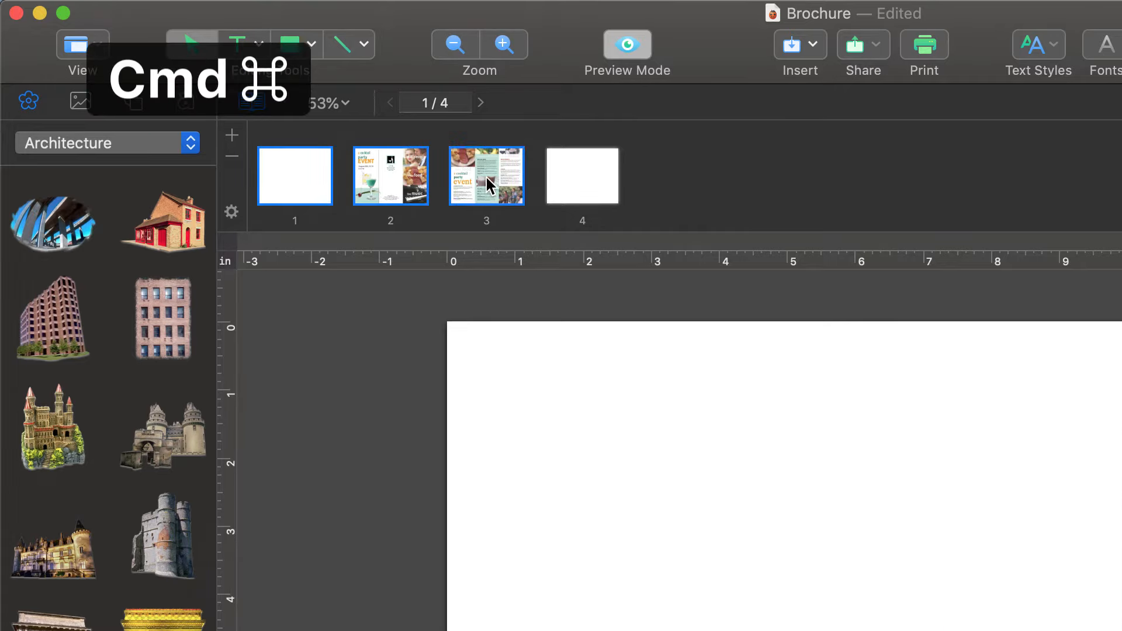
super+click(580, 186)
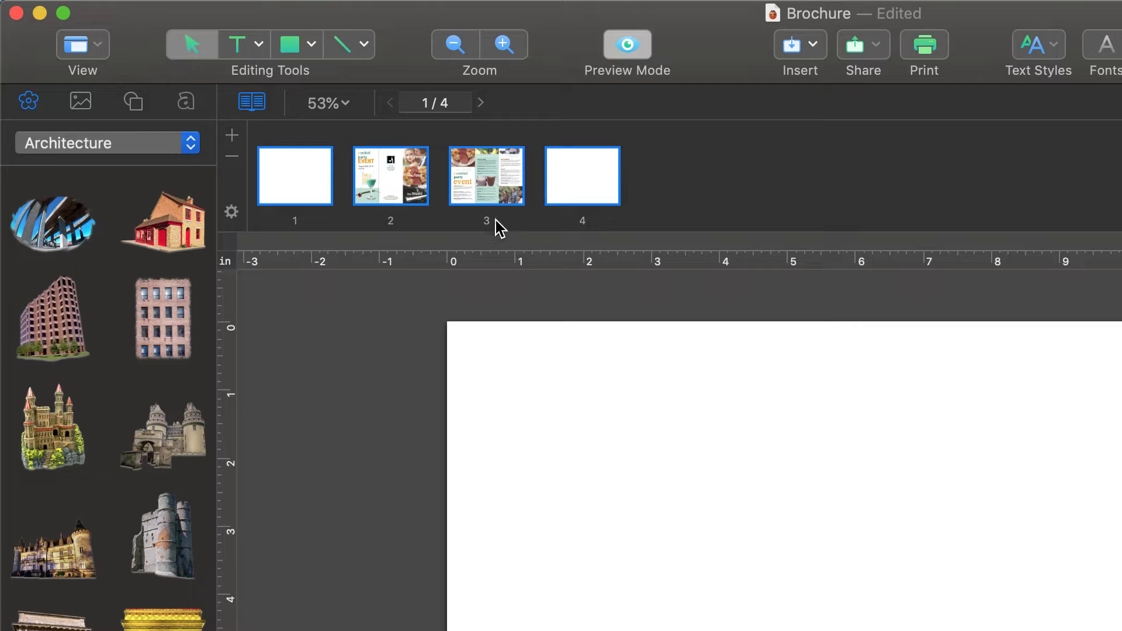
- Reduce the page selection to the odd pages, 1 and 3, with the Select Odd/Even Pages command
click(232, 212)
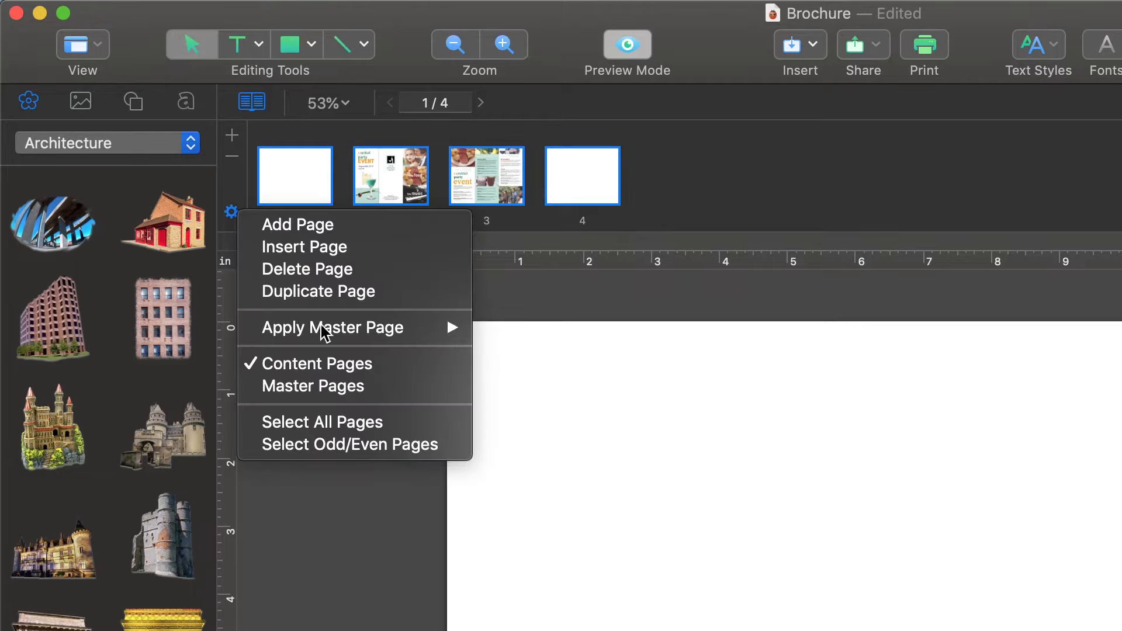
click(326, 458)
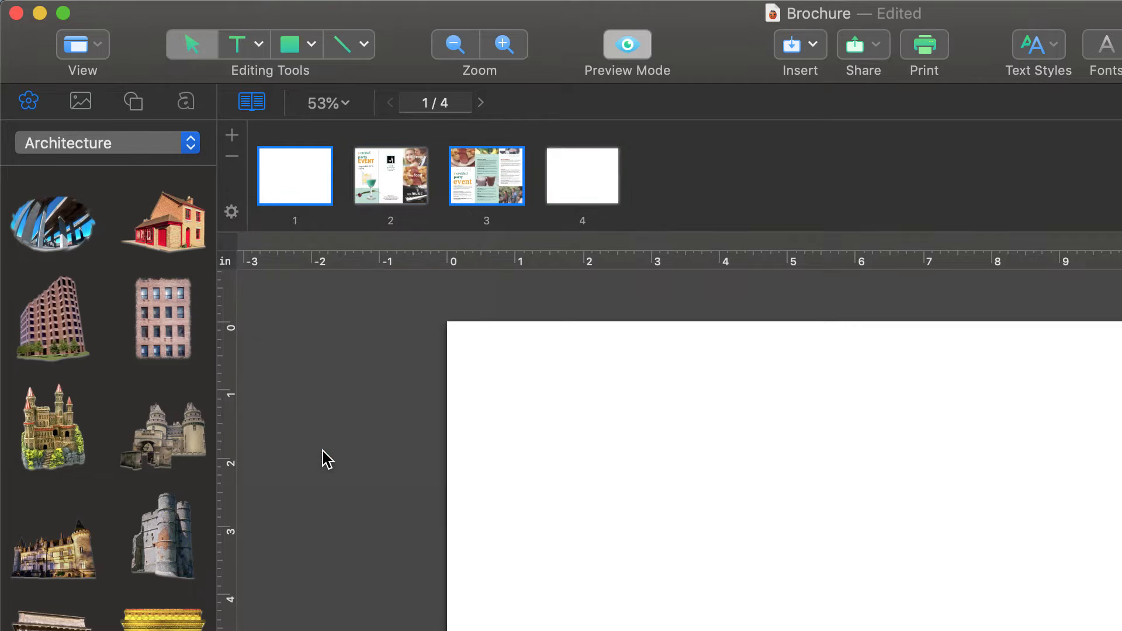
- View the document's master pages and return to the content pages
click(232, 213)
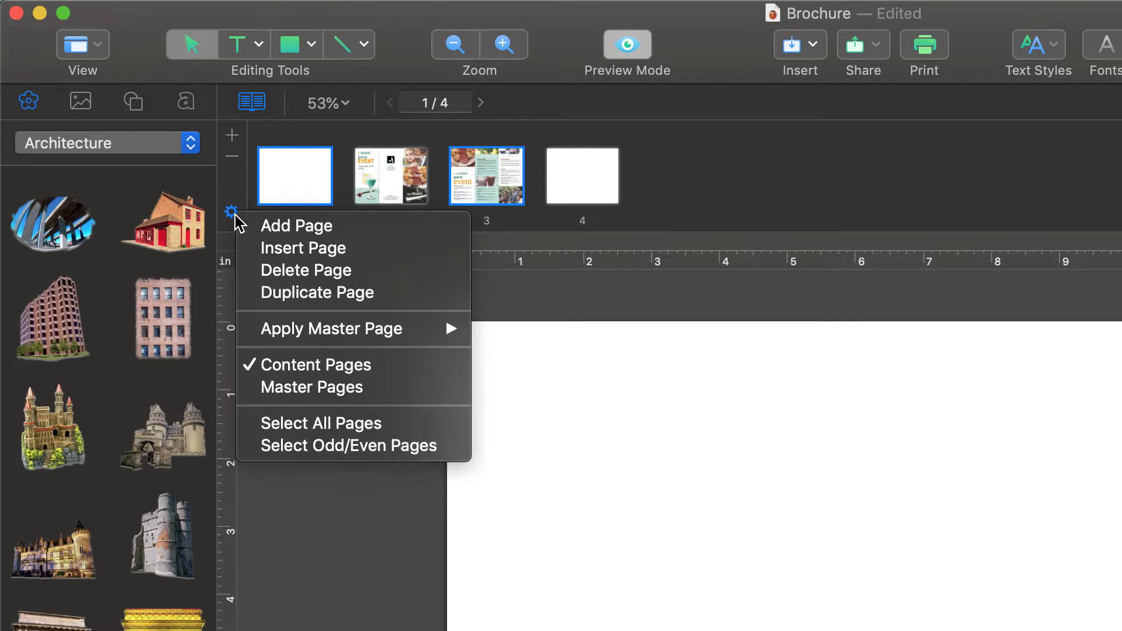
click(258, 388)
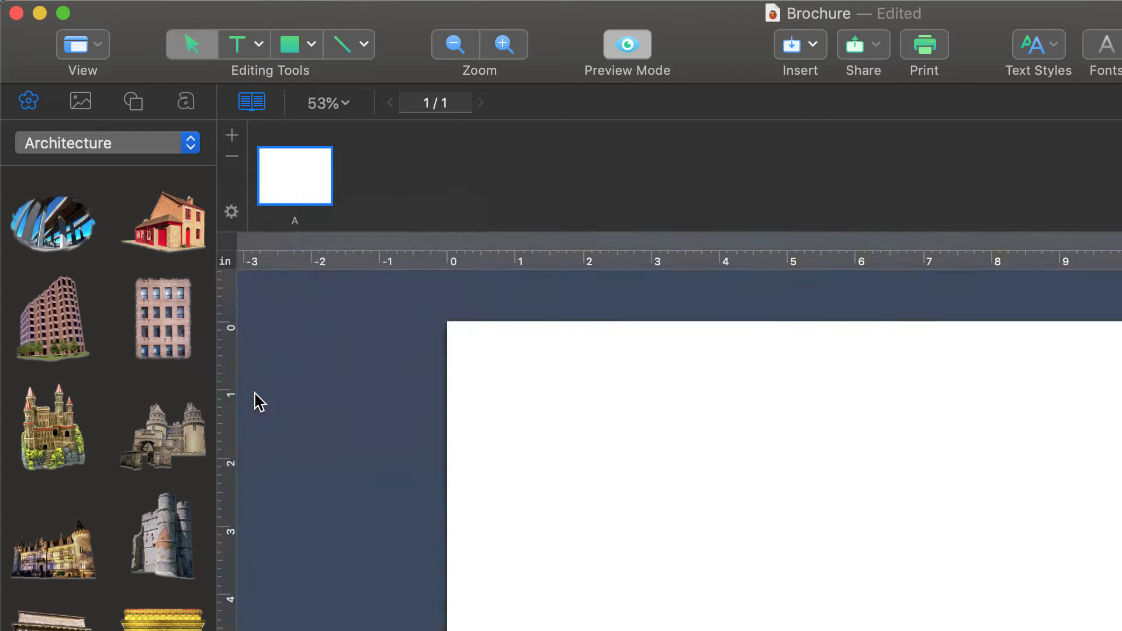
click(234, 213)
click(251, 328)
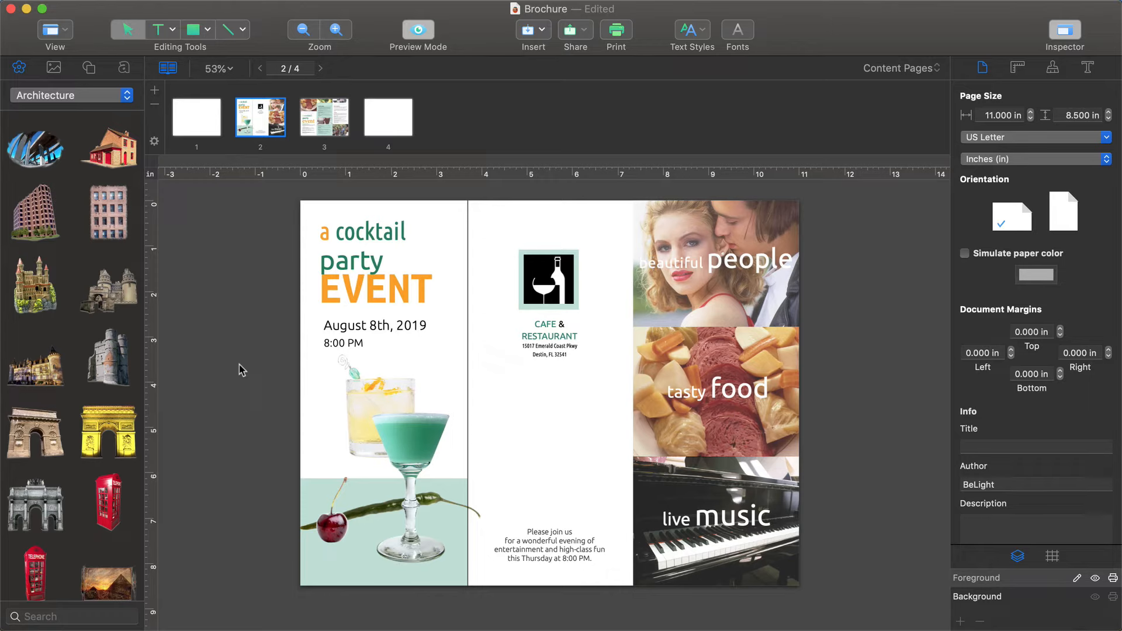
- Rotate the view of page 2 by 90° to the left
right_click(239, 369)
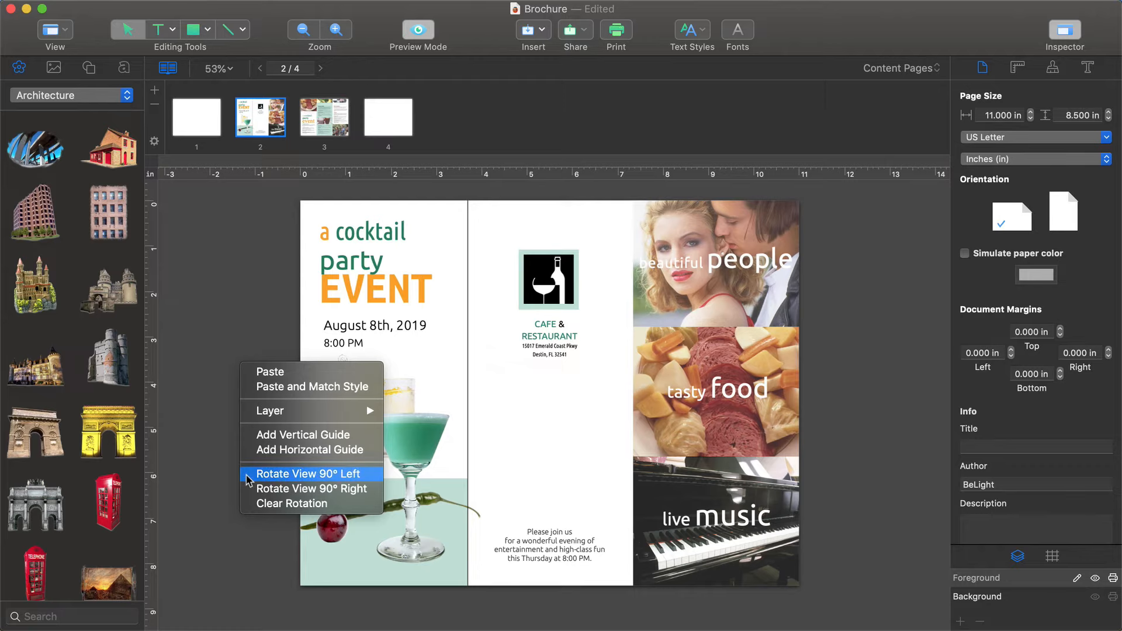
click(304, 473)
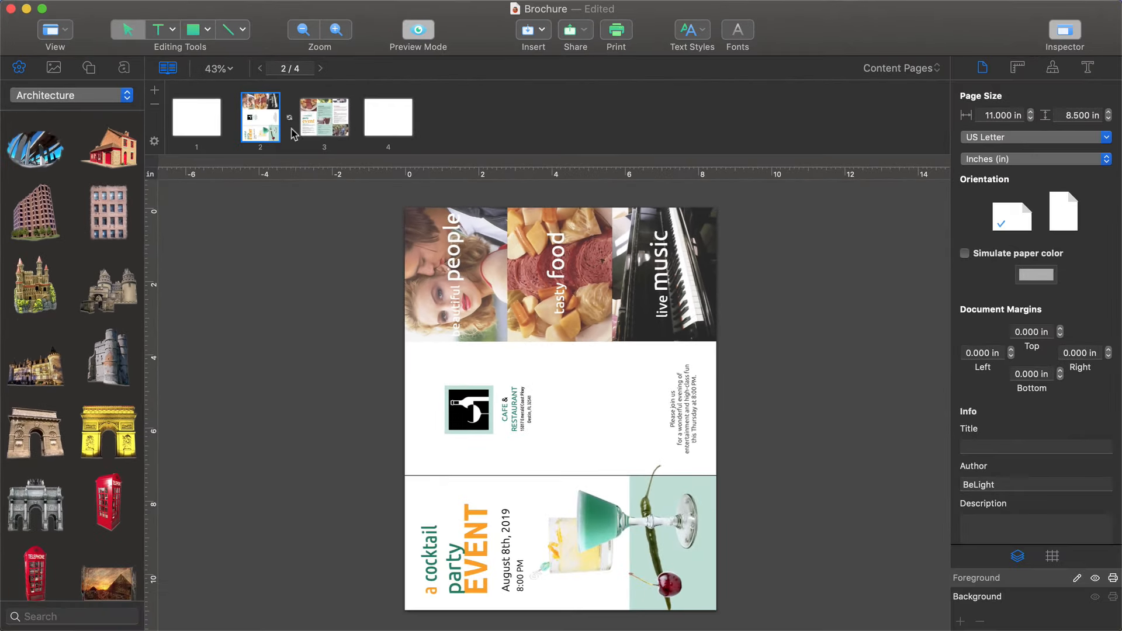
- Clear the view rotation of page 2
right_click(266, 307)
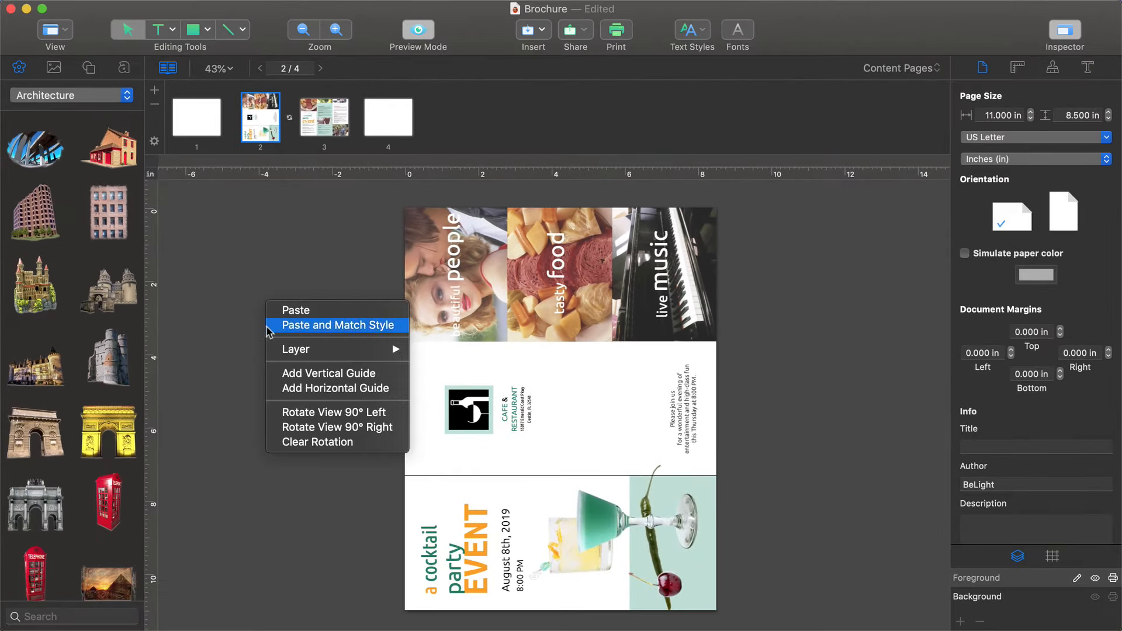
click(278, 444)
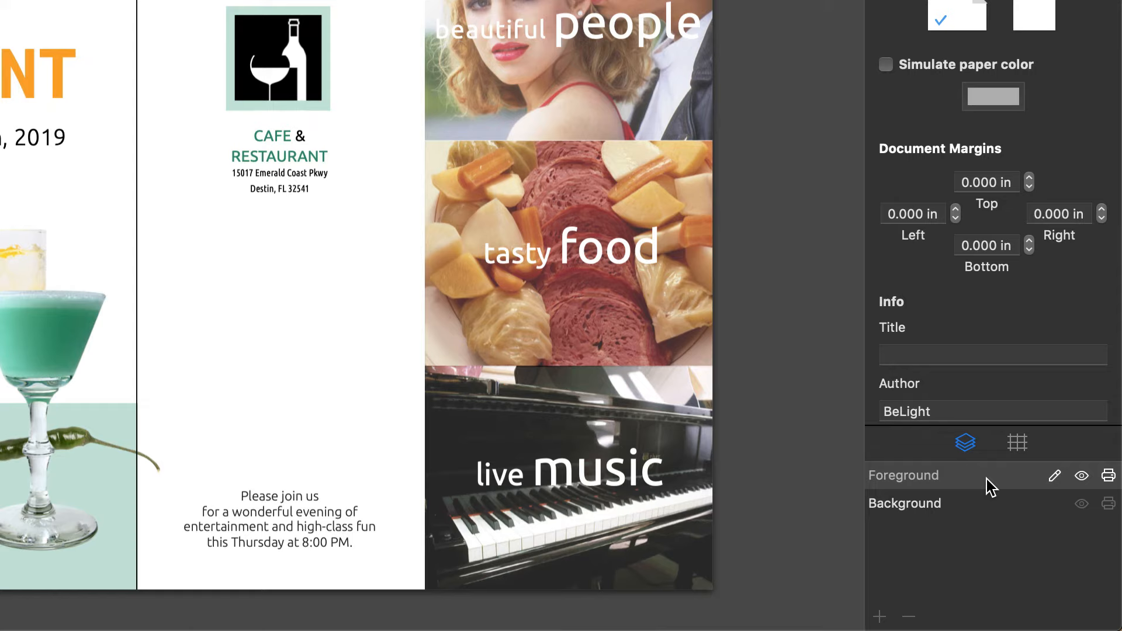
- Make the Background layer active, then return to the Foreground layer
click(986, 512)
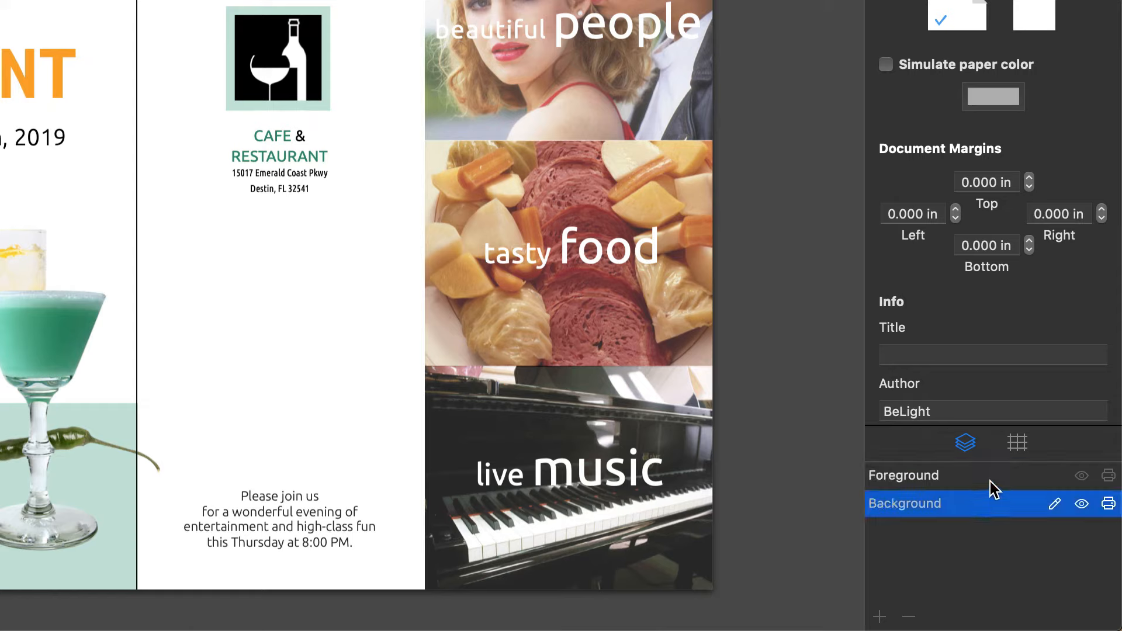
click(988, 479)
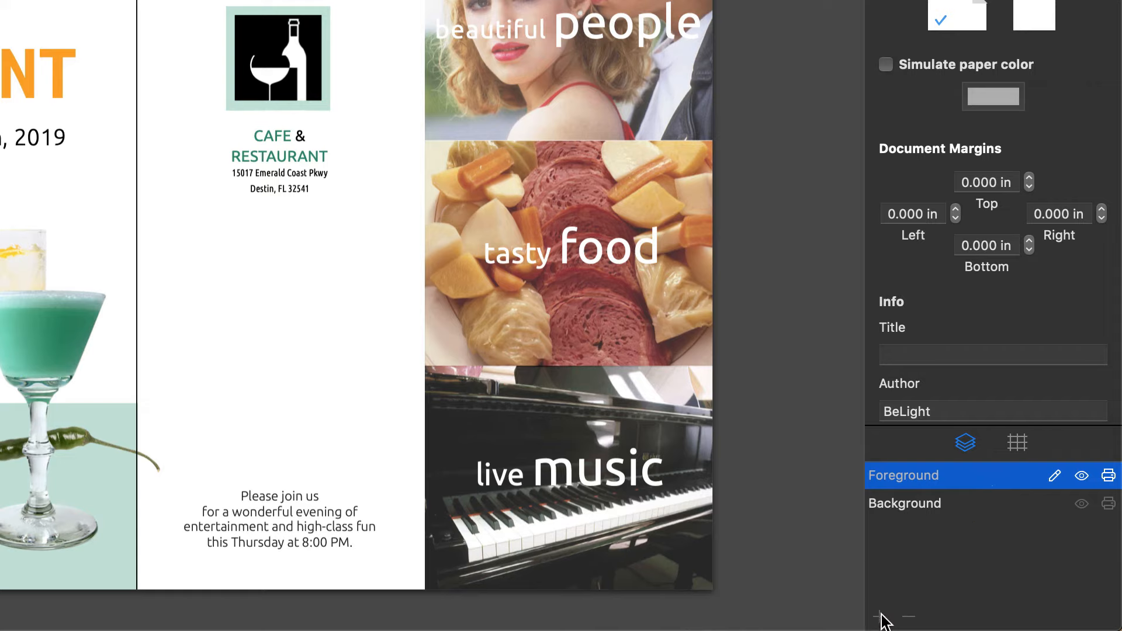
- Turn the Foreground layer's visibility off and on again, and do the same with its printing
click(1082, 476)
click(1081, 475)
click(1107, 476)
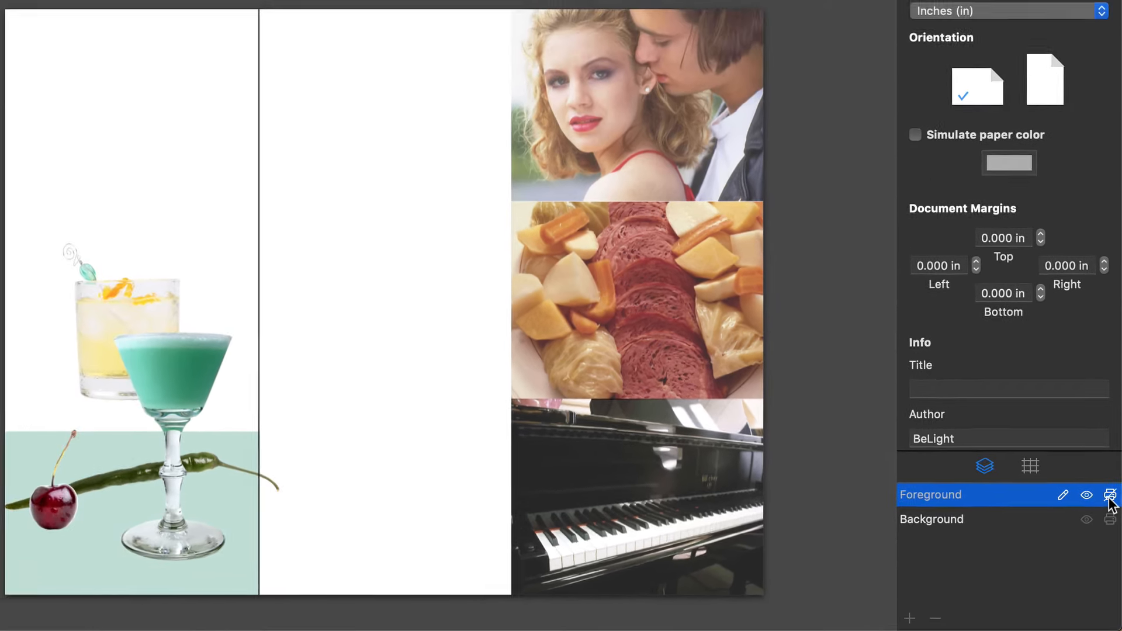
click(1109, 495)
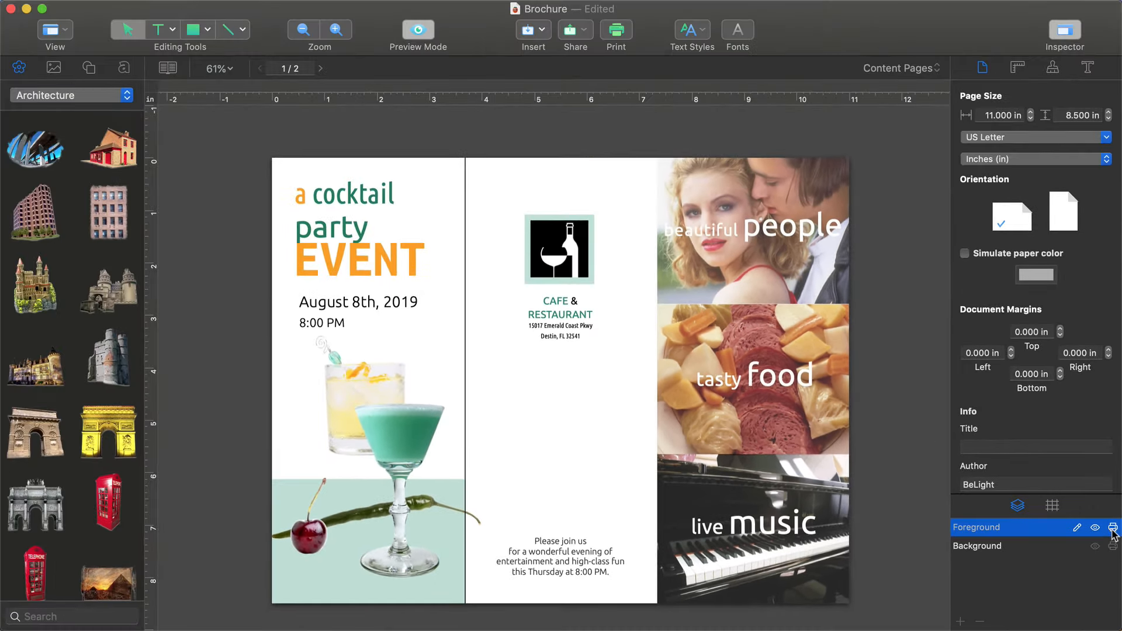
- Print all pages of the brochure on US Letter paper with the quantity set to 2
click(618, 36)
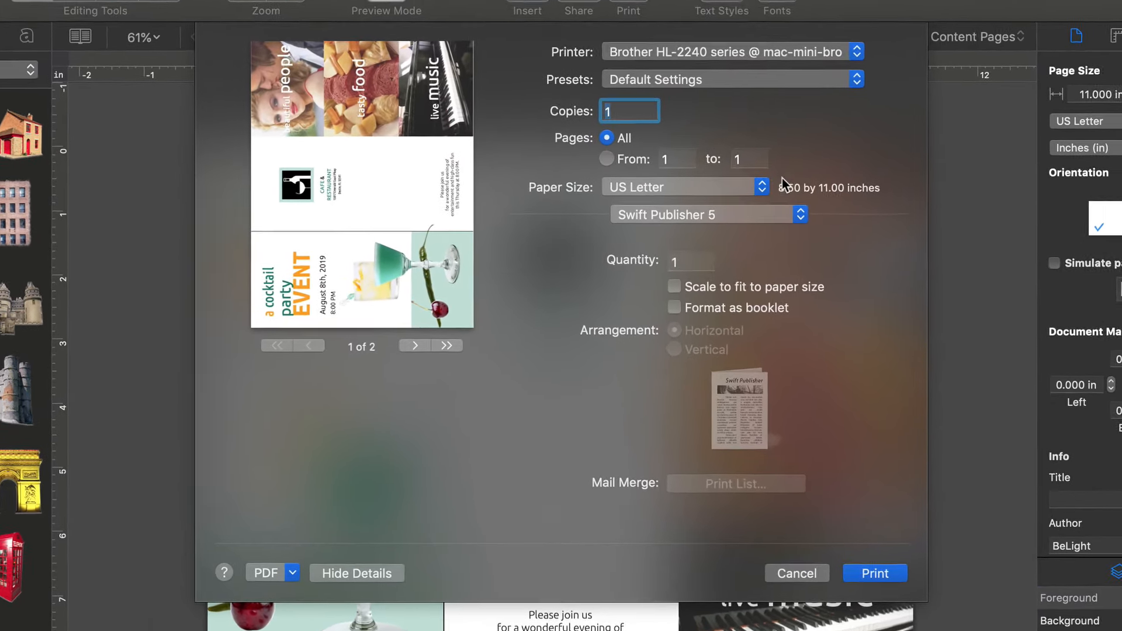
click(731, 192)
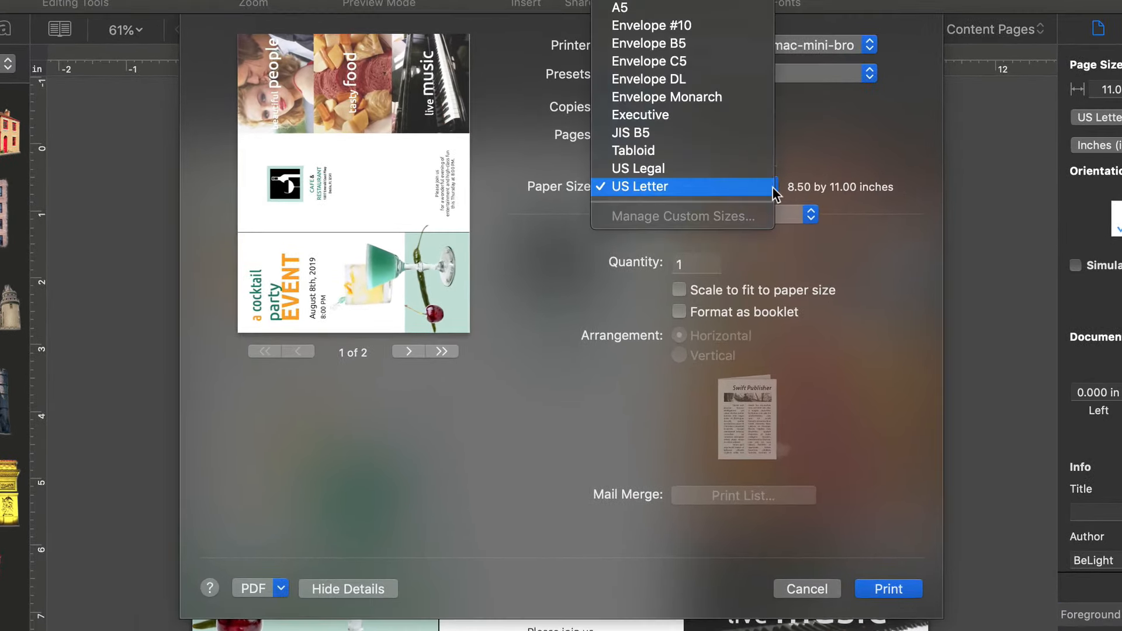
click(773, 187)
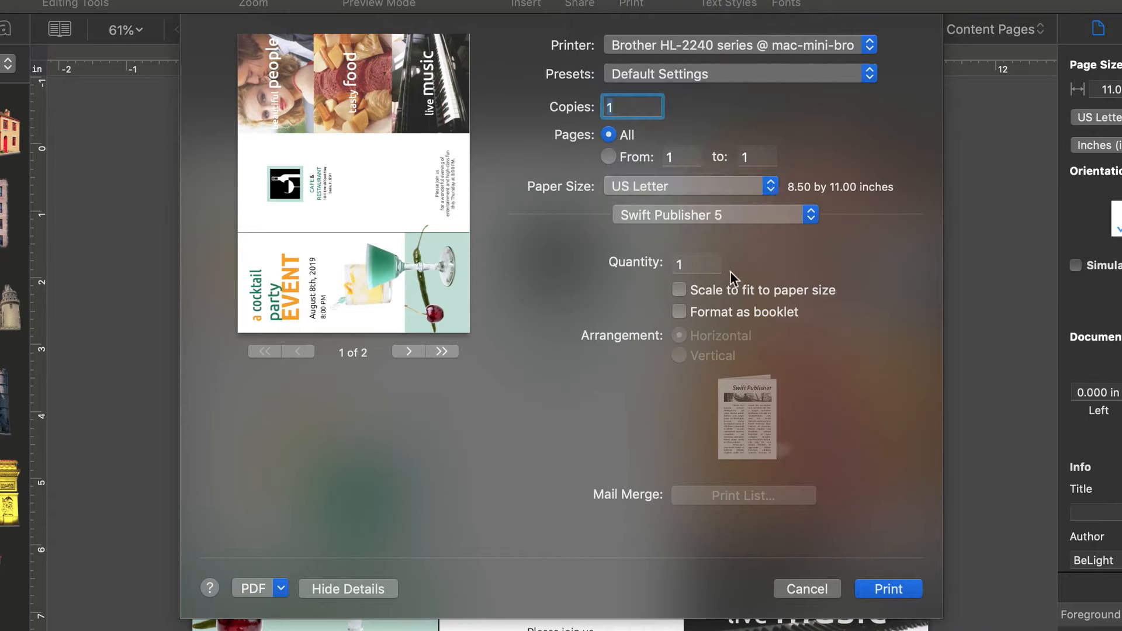
click(699, 265)
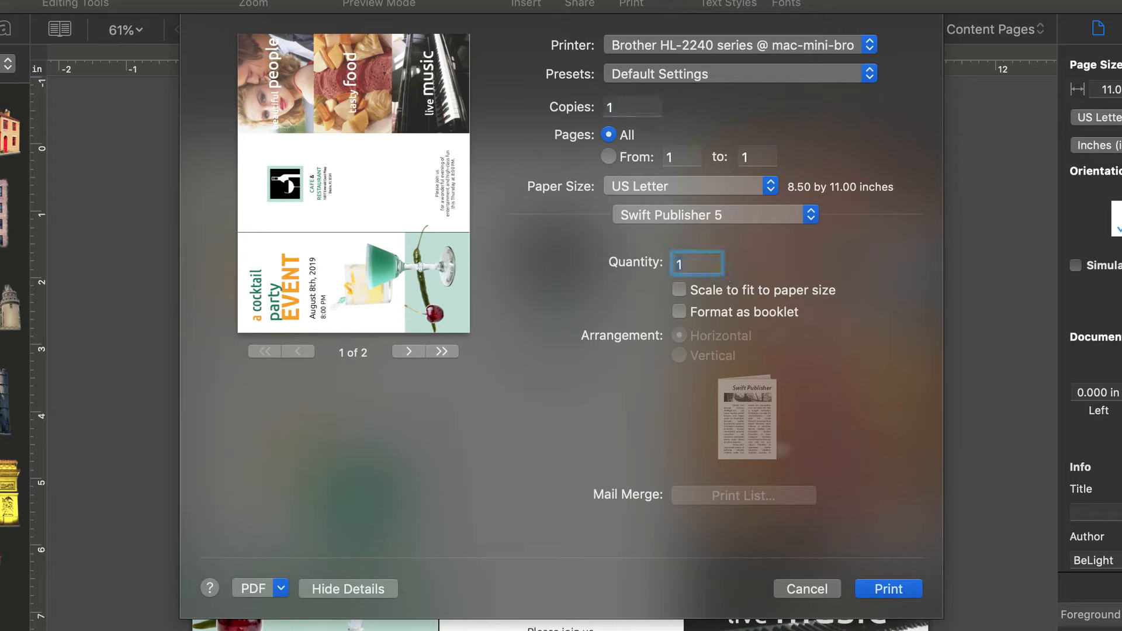
key(BackSpace)
text(2)
click(889, 589)
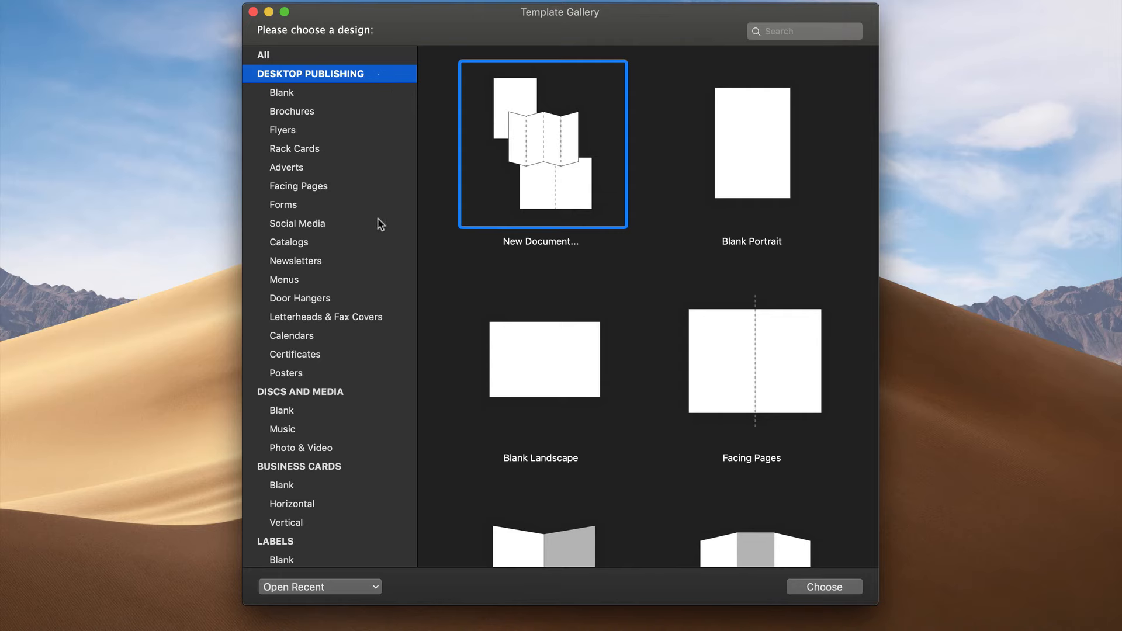
- Create a document from the Grocery Store catalog template and check the preset page sizes, keeping Half Letter
click(370, 248)
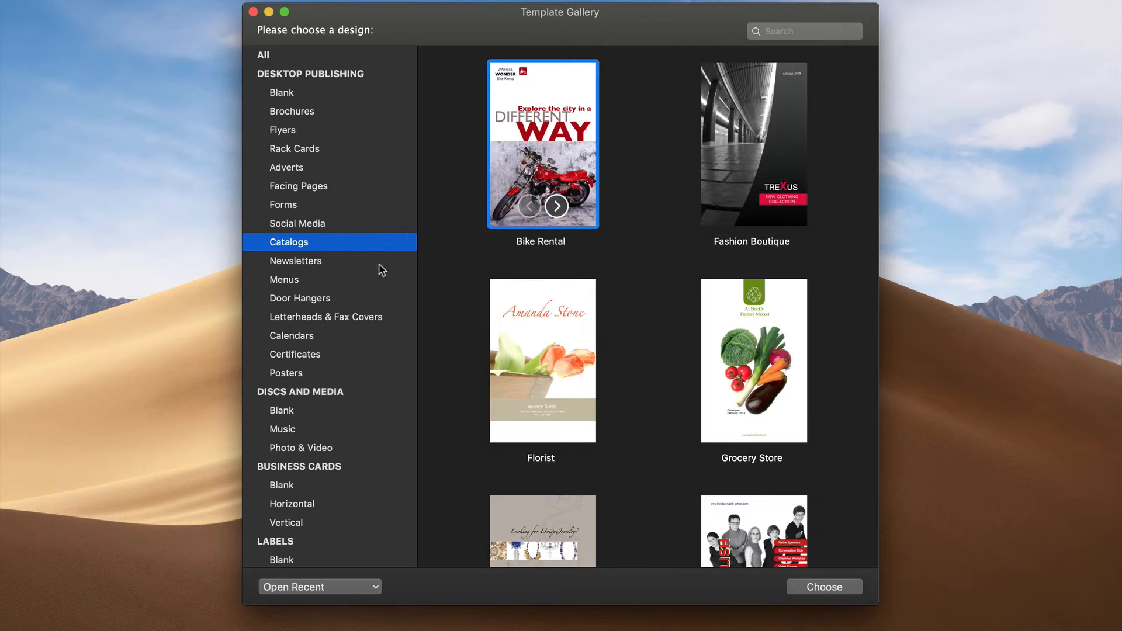
click(785, 377)
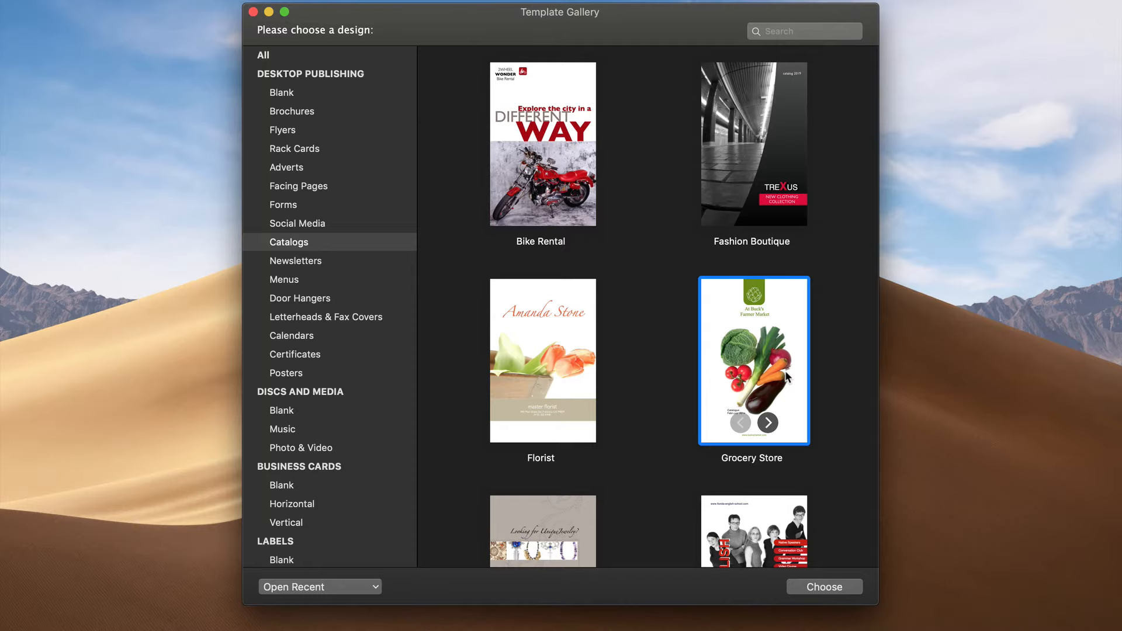
click(824, 589)
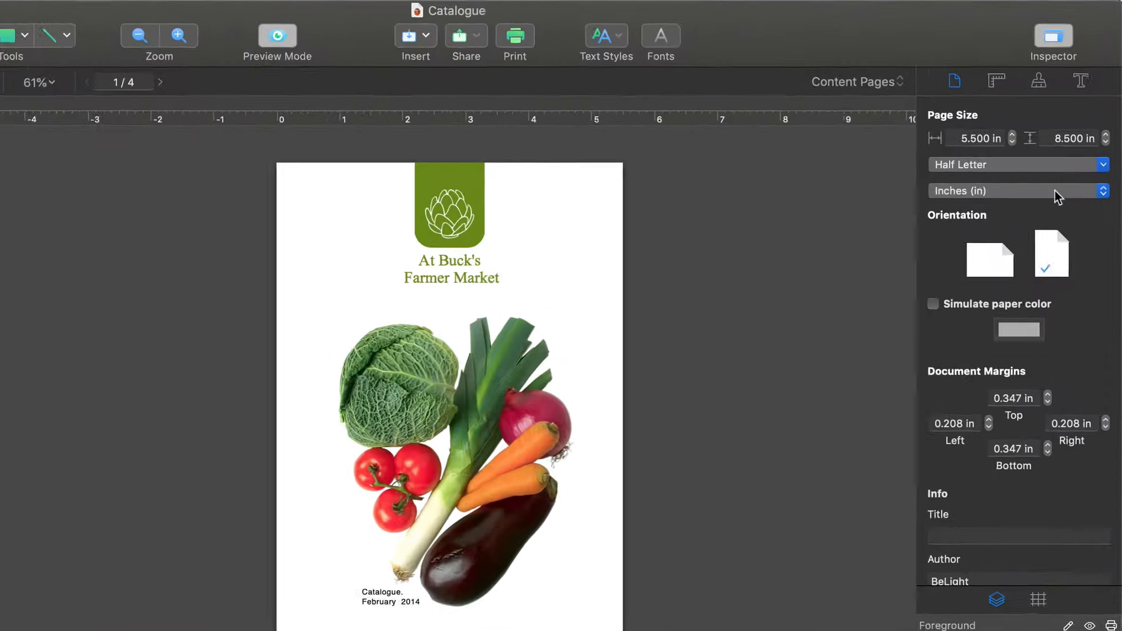
click(1071, 167)
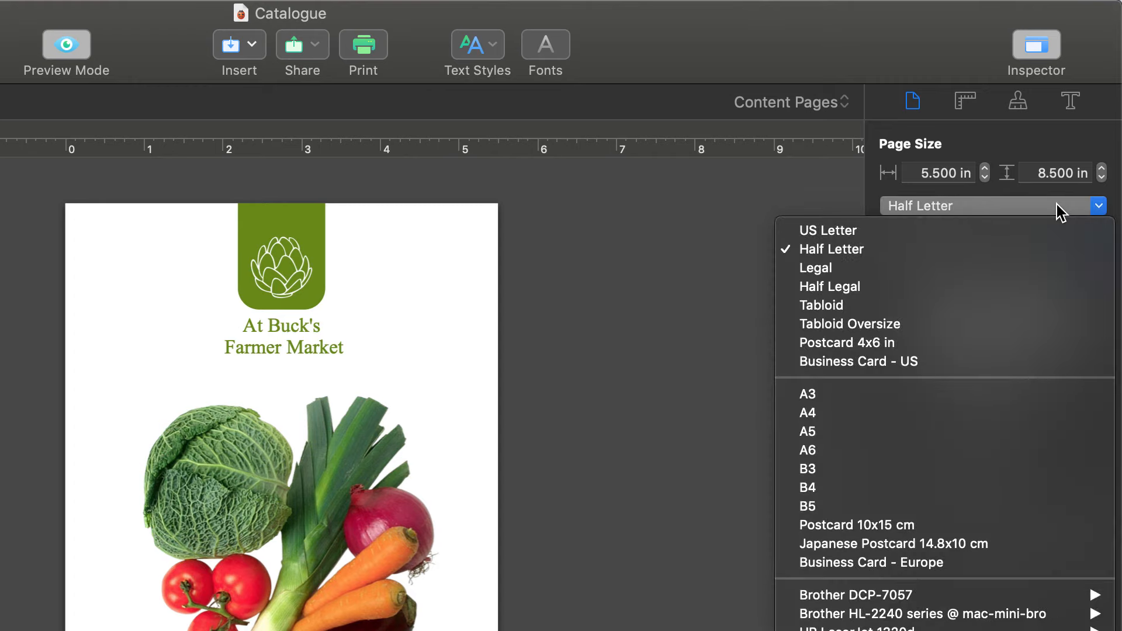
click(1056, 204)
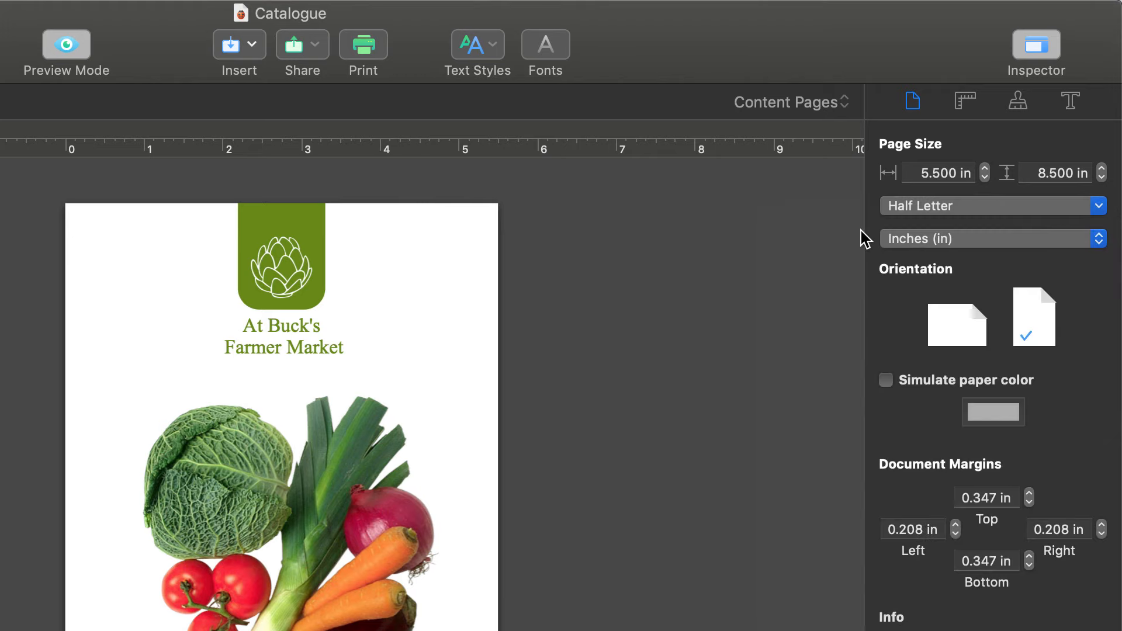
- Format the catalogue as a booklet with horizontal arrangement in the print settings and check both sheets in the preview
click(367, 49)
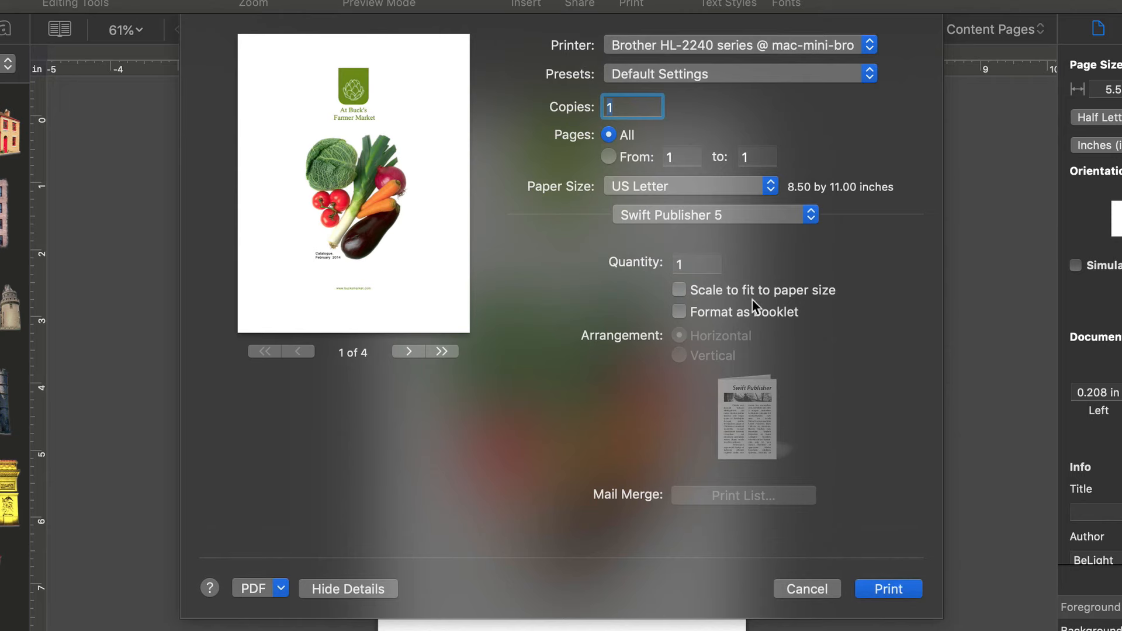
click(679, 312)
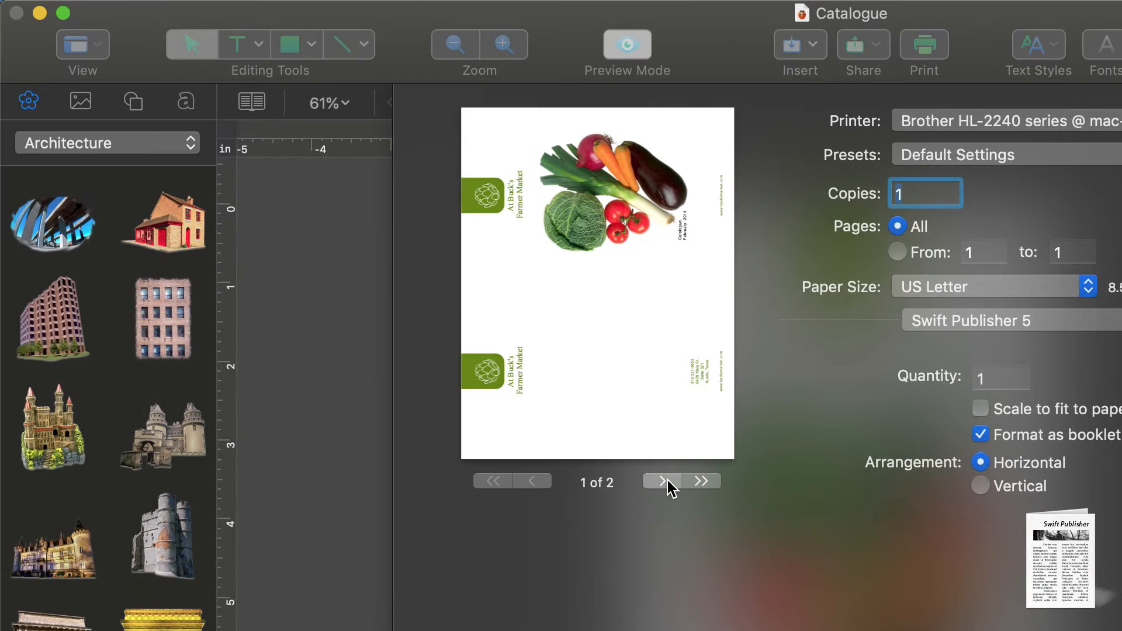
click(541, 417)
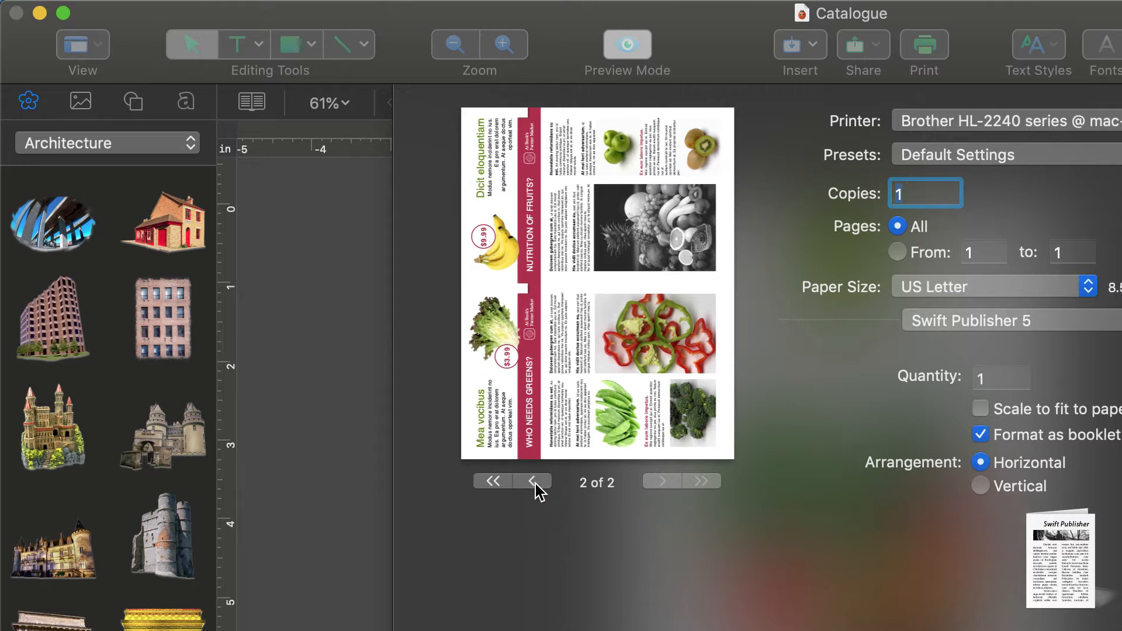
click(532, 480)
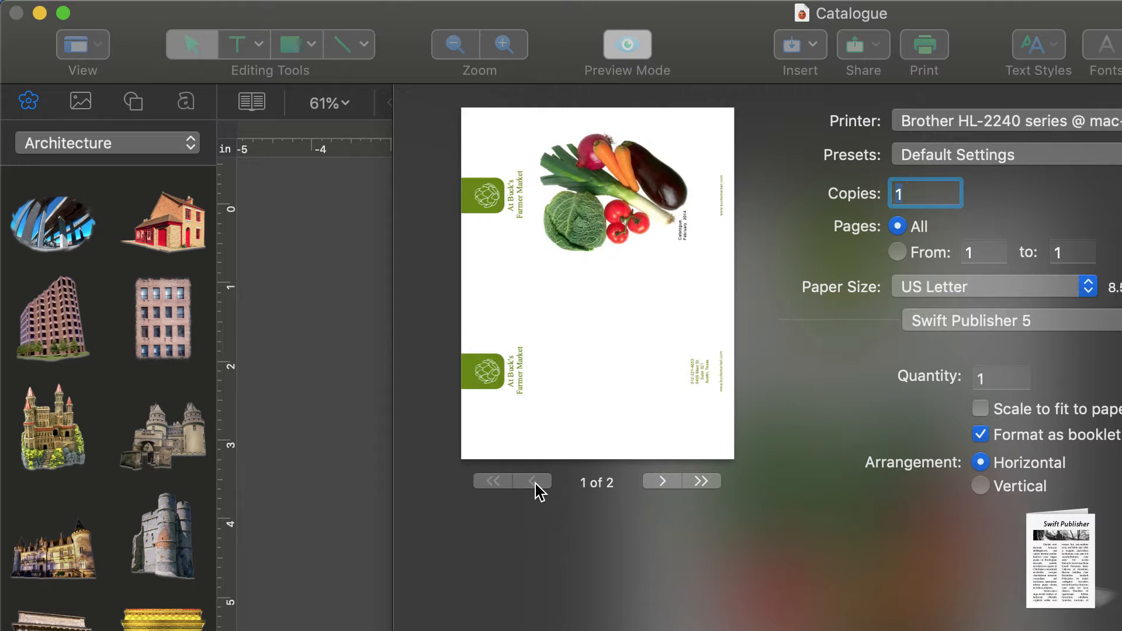